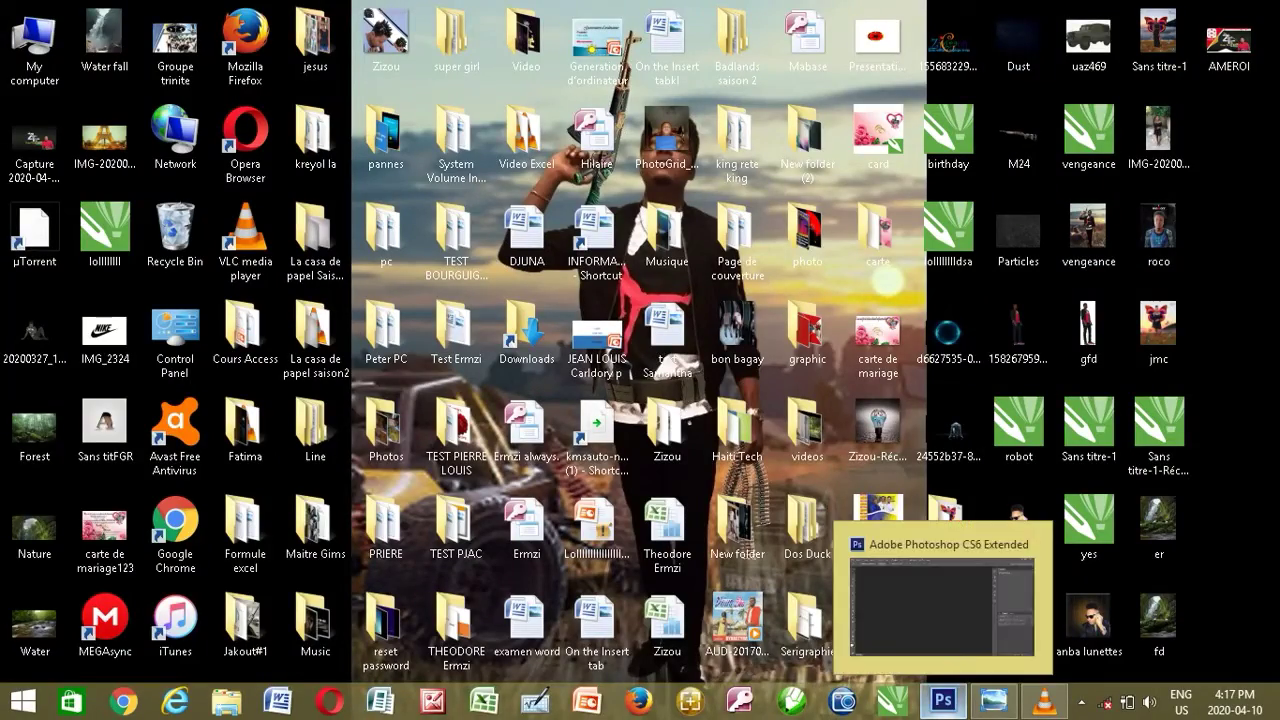
Create a new white-background 4 × 5 inch document at 300 ppi
left_click(942, 700)
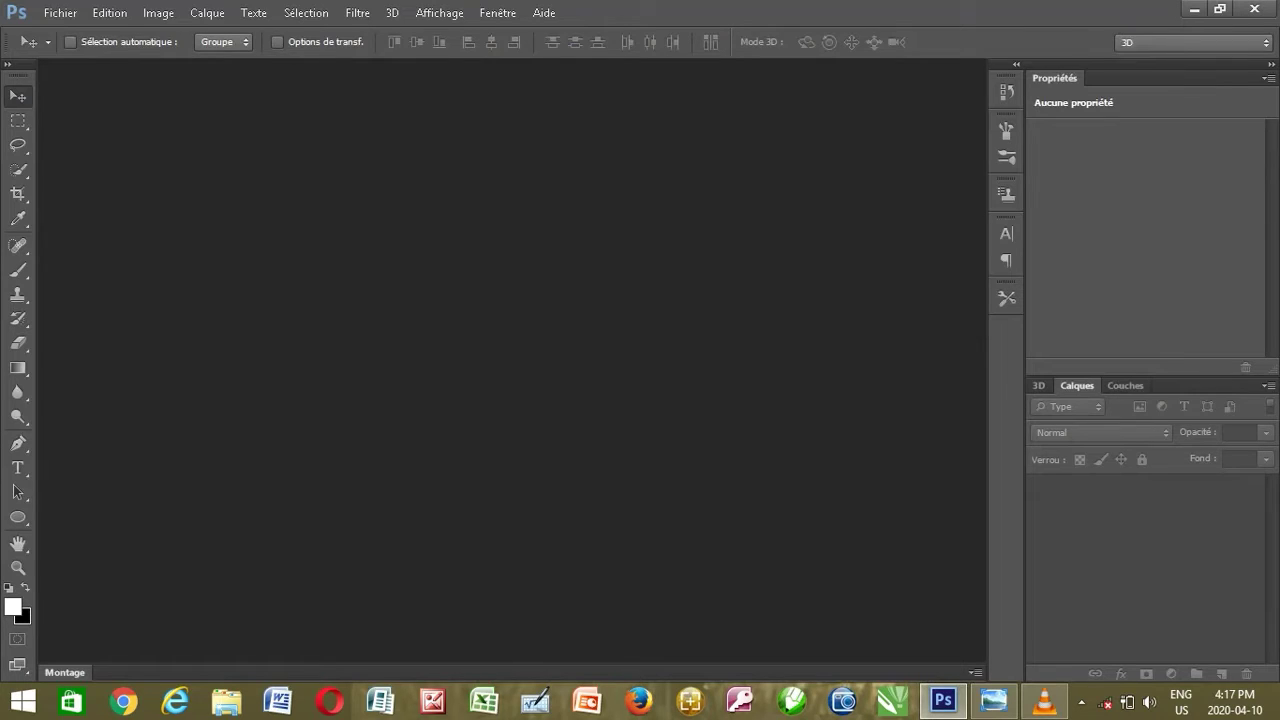
key("alt+f")
key("Down")
key("Down")
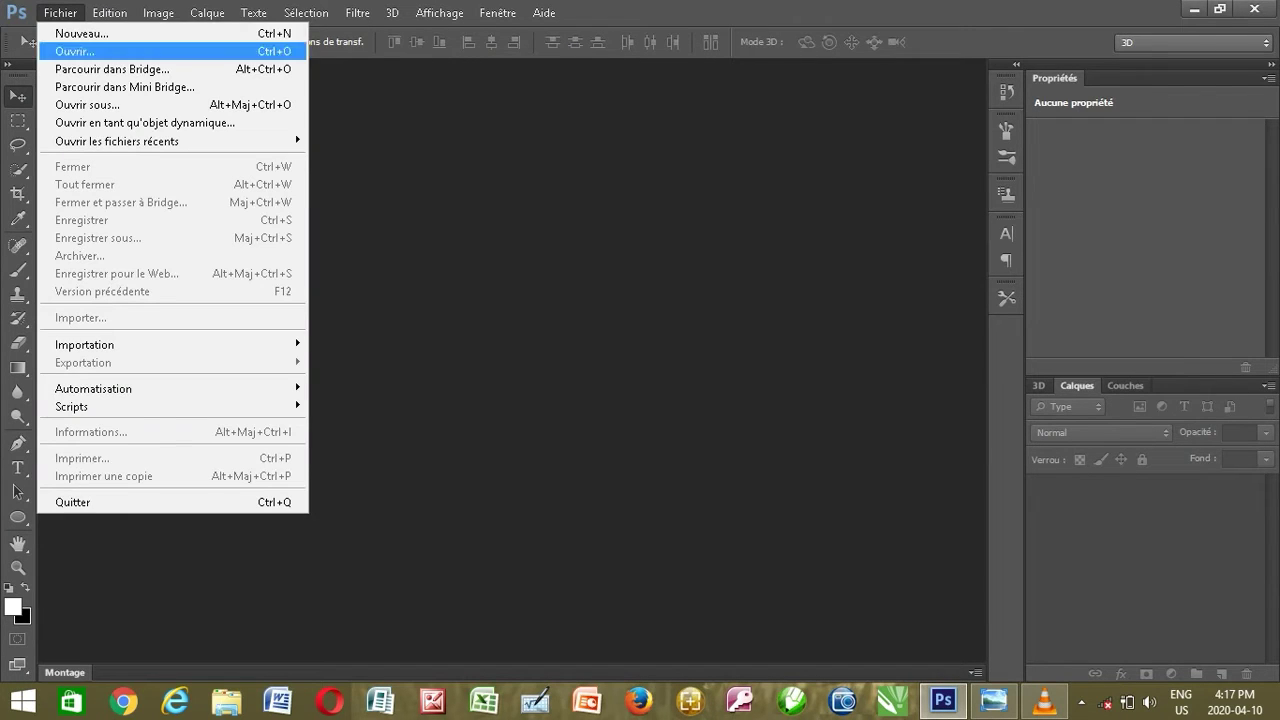
key("Up")
key("Return")
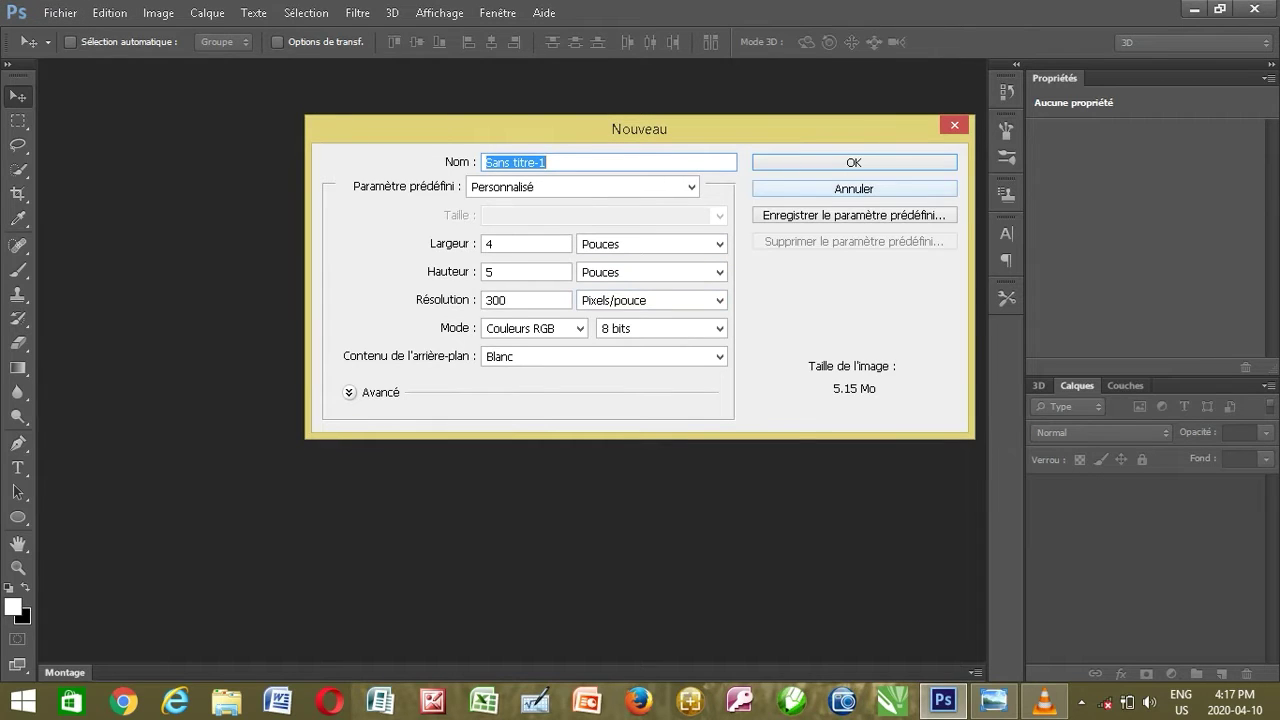
key("Return")
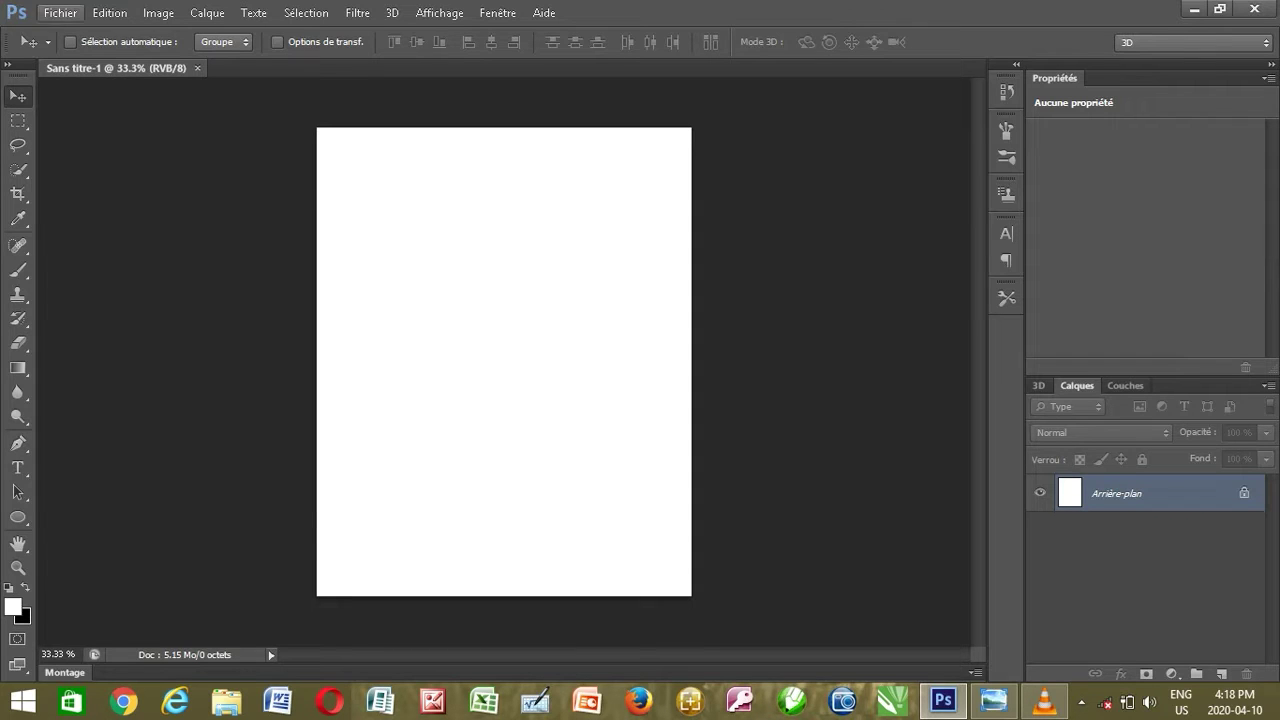
key("alt+f")
Open the photo IMG-20200218-WA0002.jpg from the Desktop
key("Down")
key("Return")
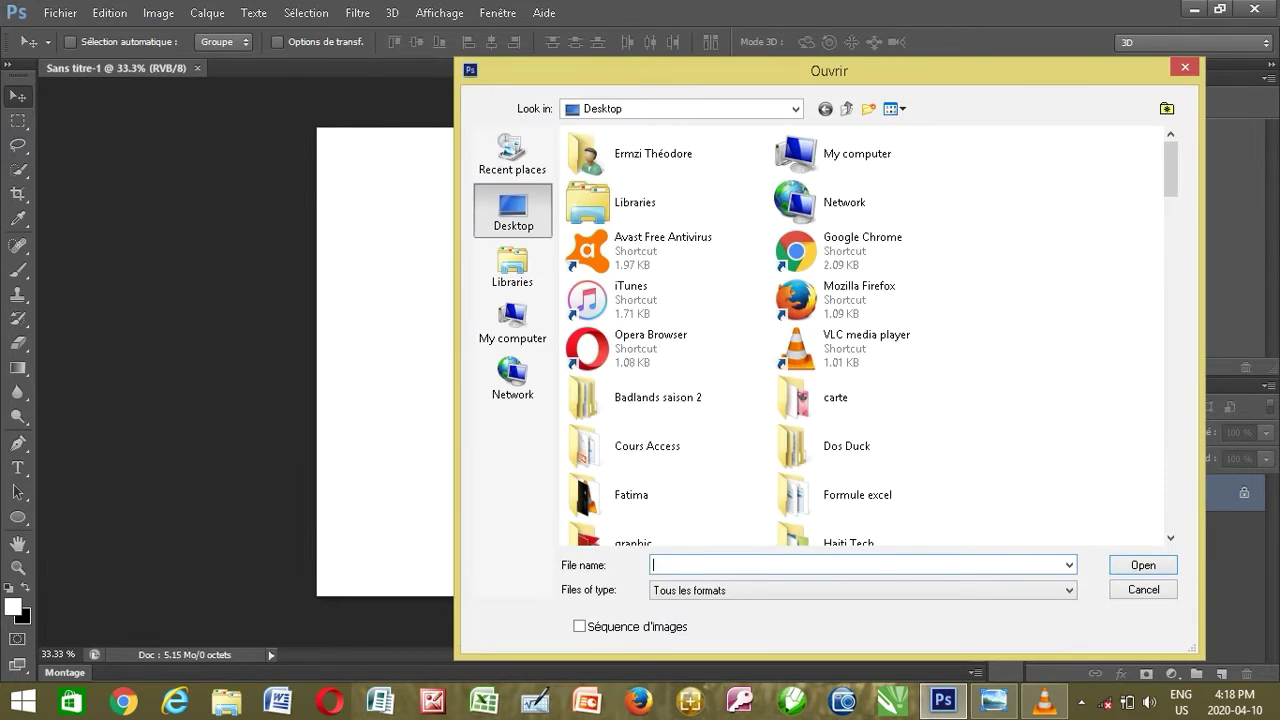
scroll(865, 335, "down", 3)
scroll(865, 335, "down", 3)
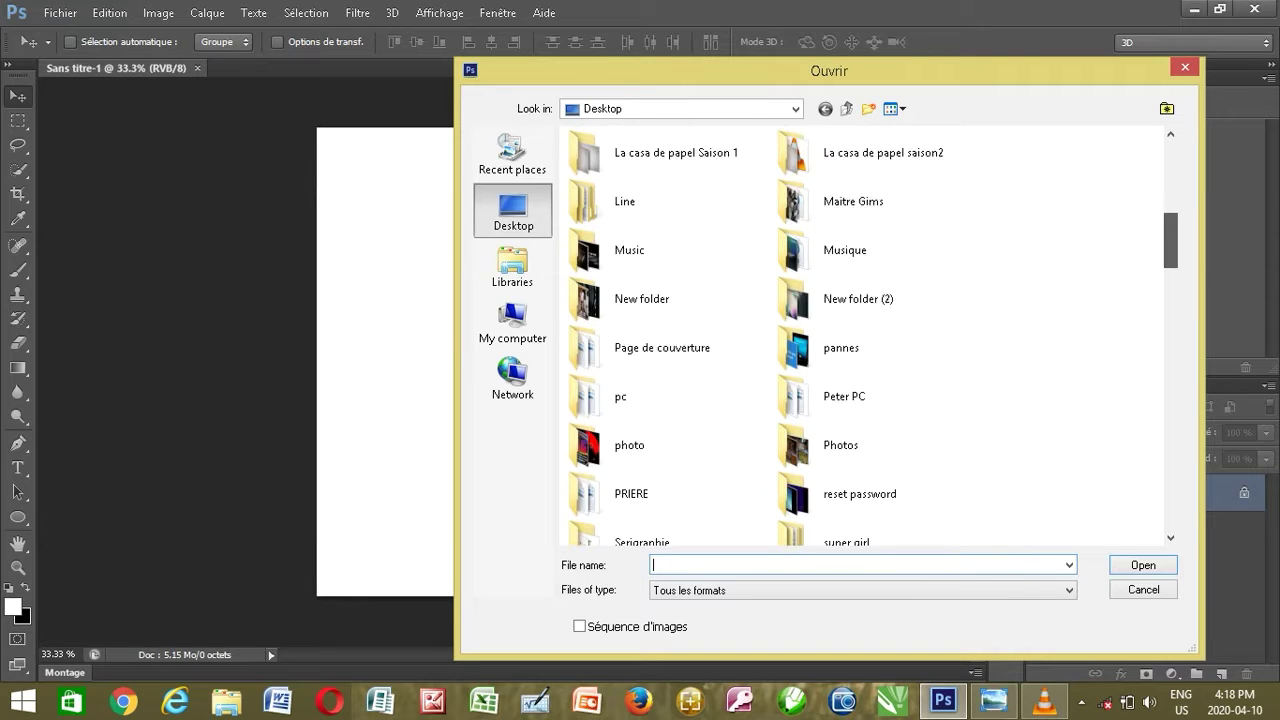
scroll(865, 335, "down", 3)
scroll(865, 335, "down", 3)
scroll(870, 335, "down", 2)
scroll(870, 335, "down", 3)
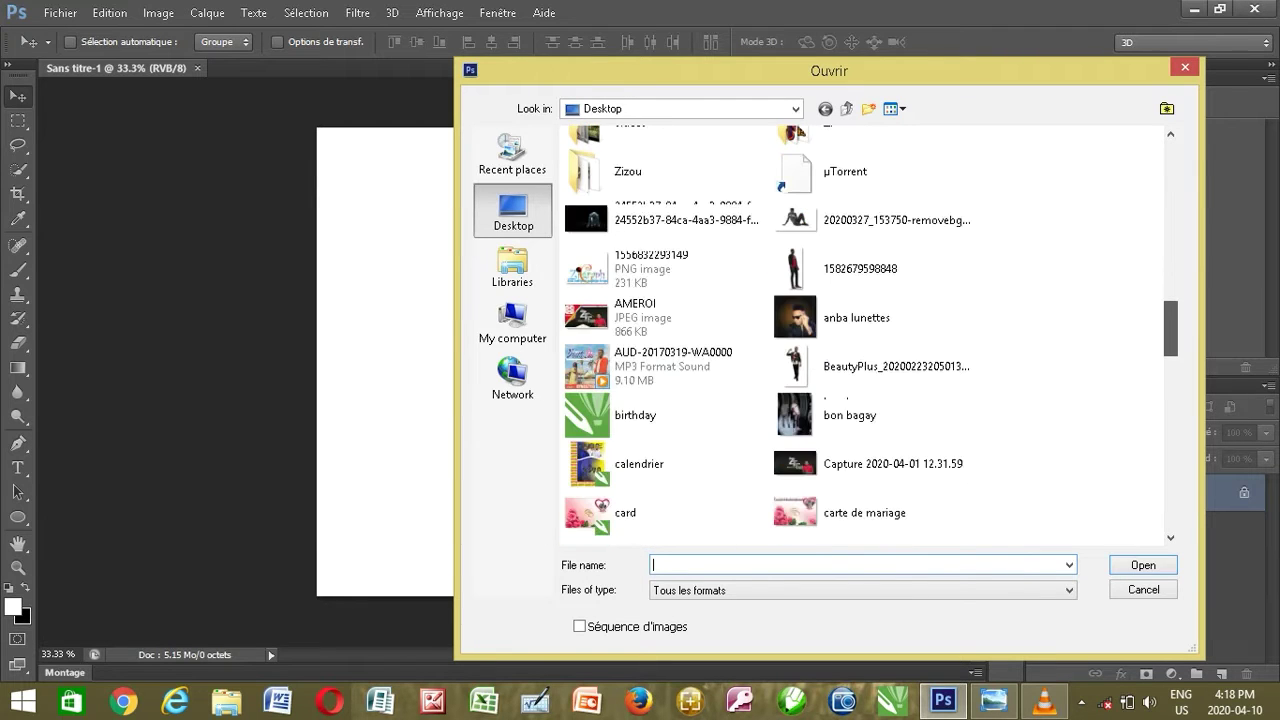
scroll(870, 335, "down", 2)
scroll(870, 335, "down", 4)
scroll(870, 335, "down", 3)
scroll(870, 335, "down", 1)
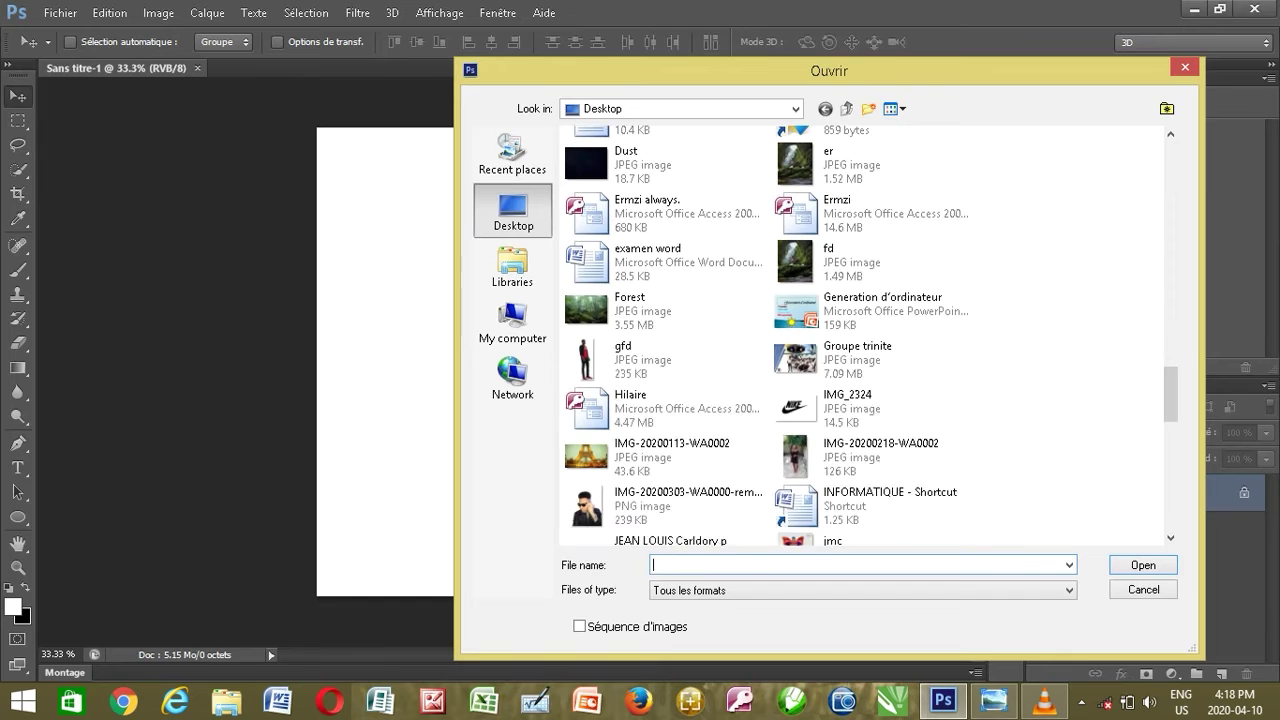
left_click(870, 455)
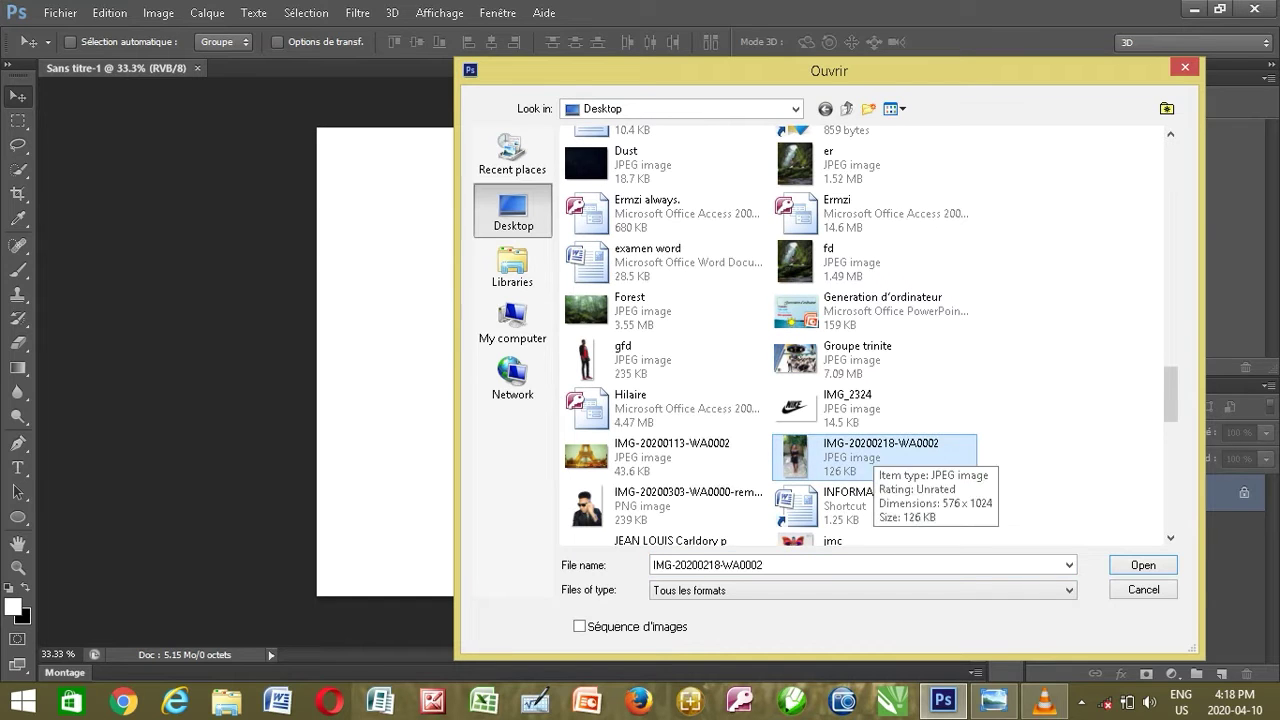
left_click(1143, 565)
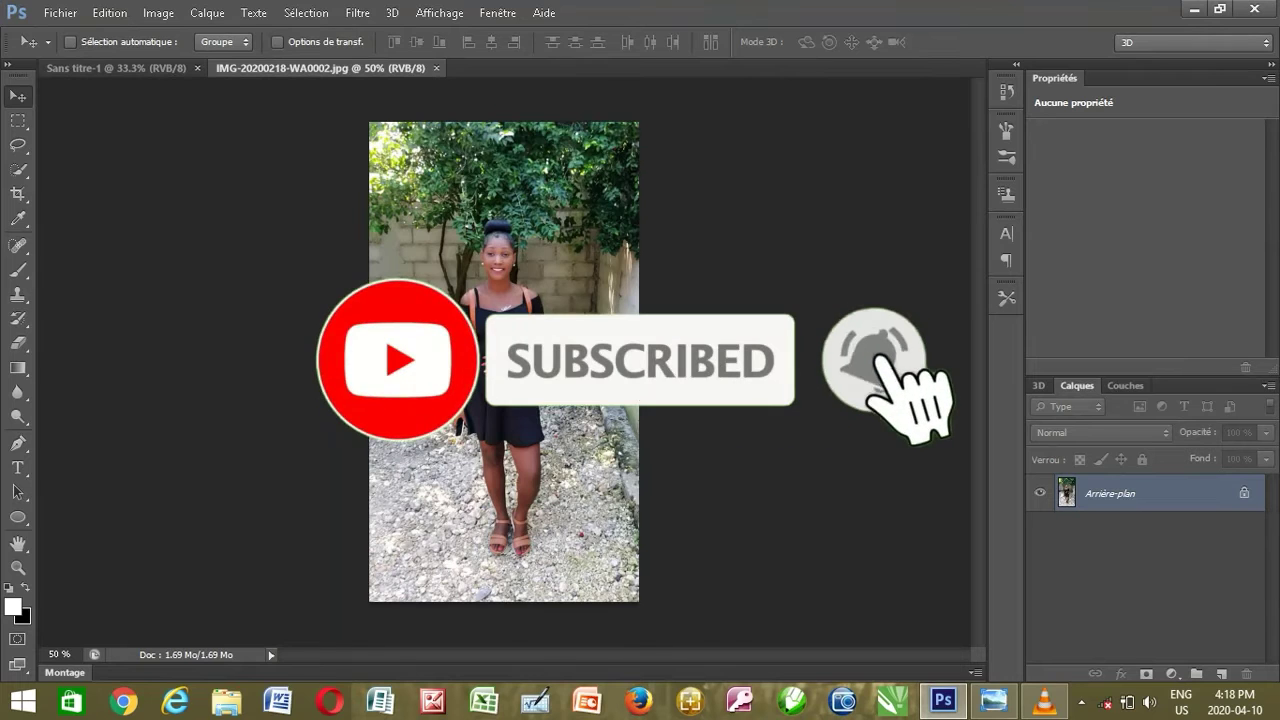
Zoom the photo to 200% on her head and shoulders
key("ctrl+plus")
key("ctrl+plus")
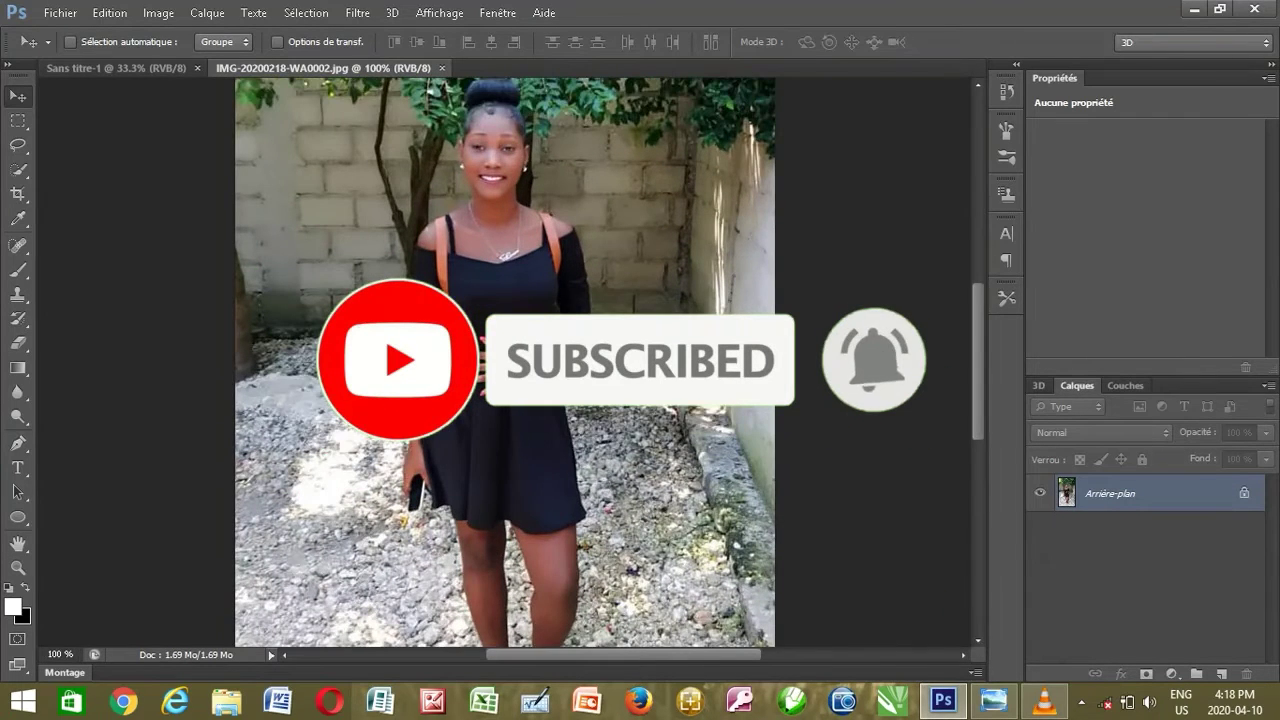
key("ctrl+plus")
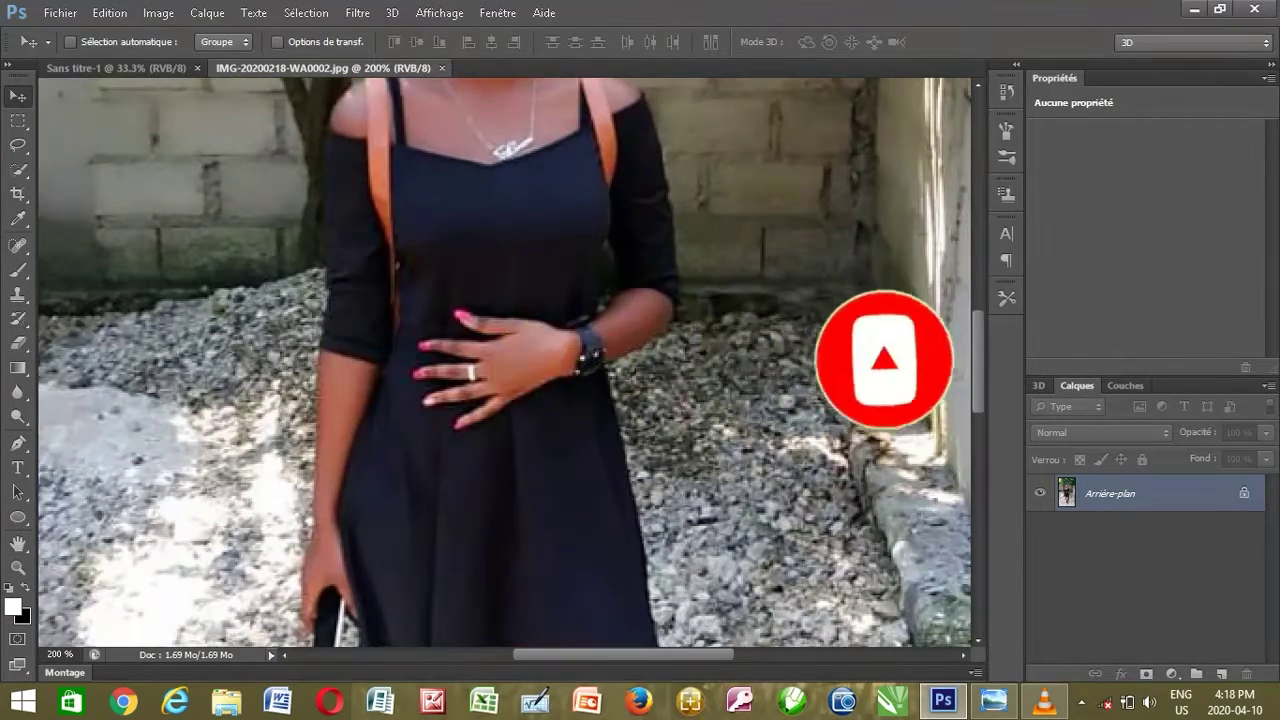
scroll(505, 360, "up", 2)
scroll(505, 360, "up", 3)
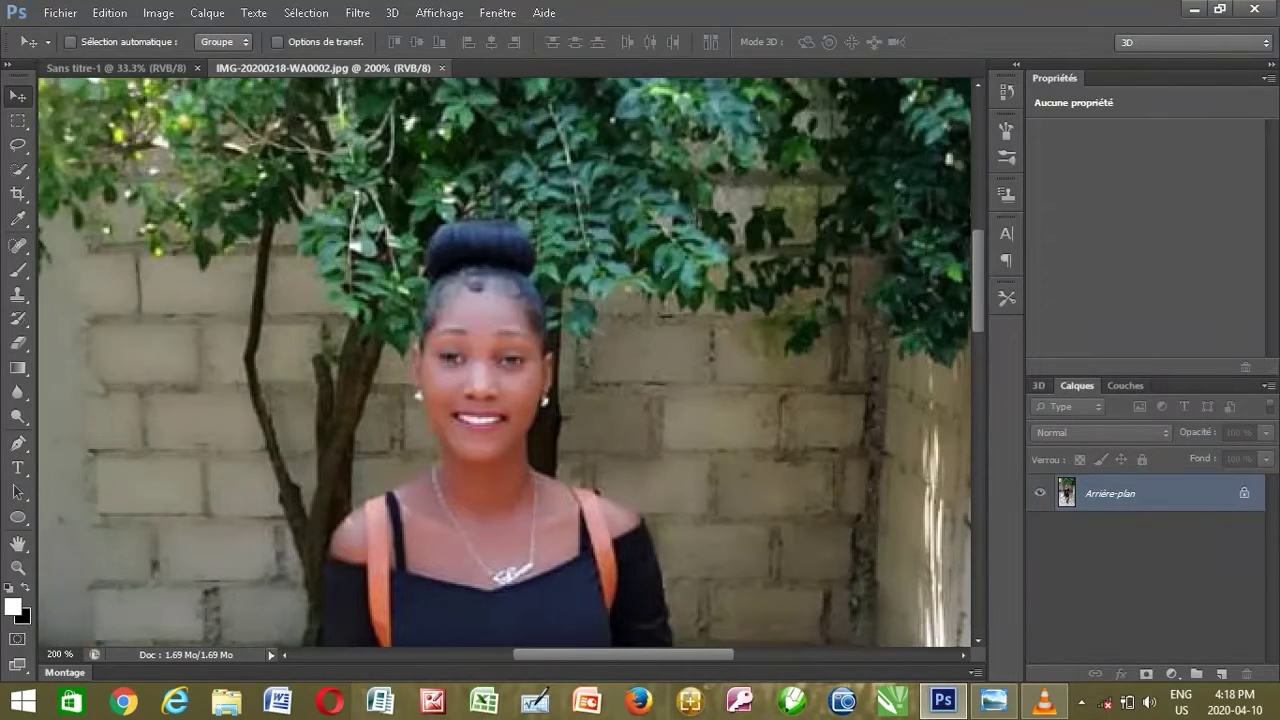
Dismiss the Application Manager error and choose the Pen tool
scroll(505, 360, "down", 3)
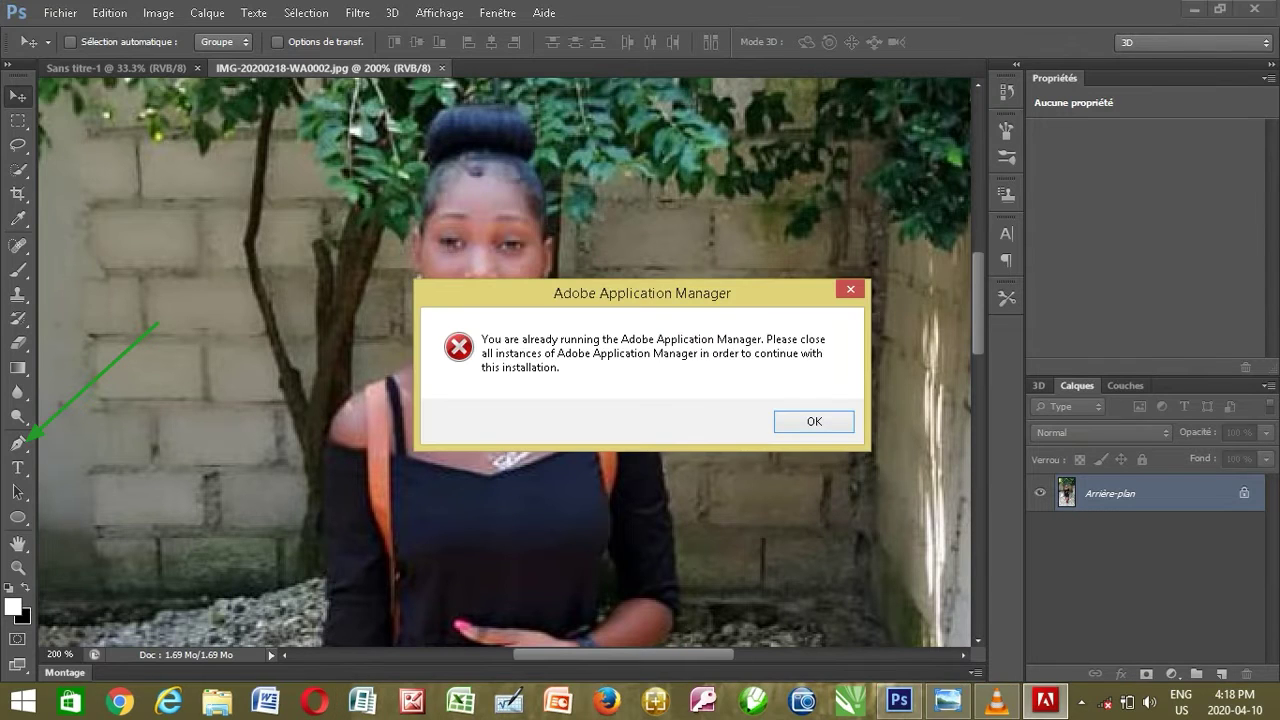
left_click(814, 421)
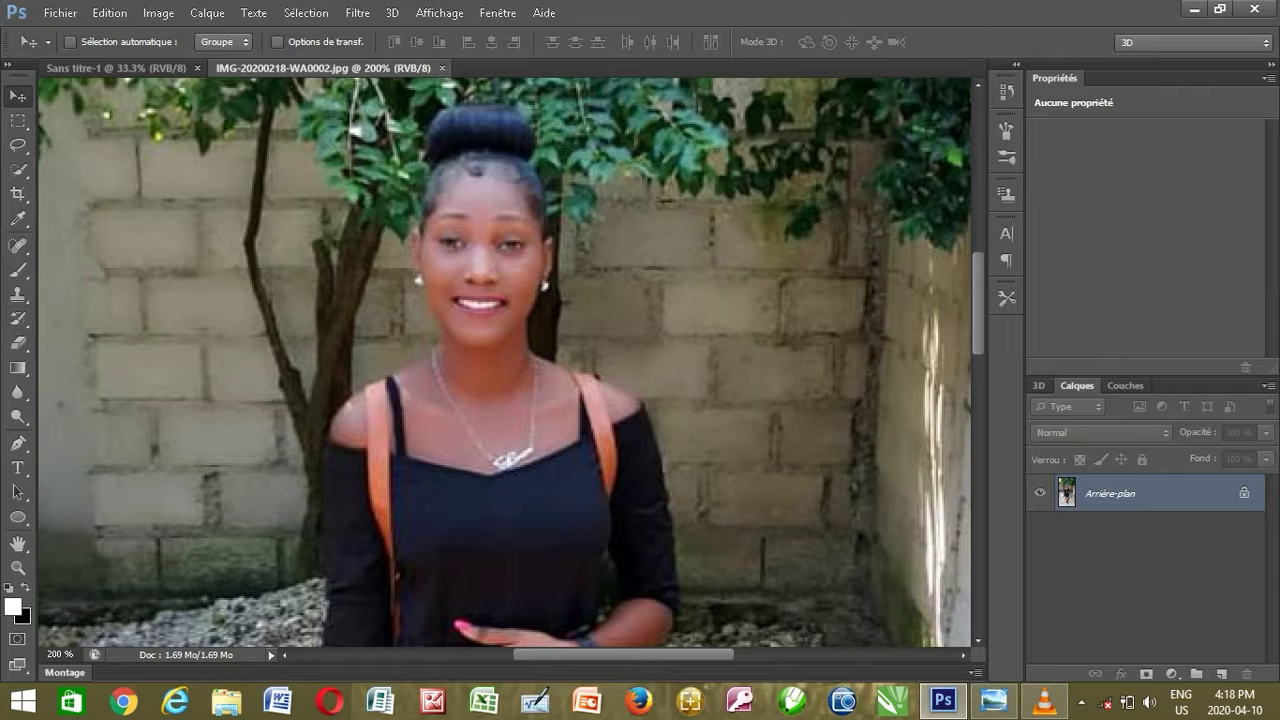
left_click(17, 443)
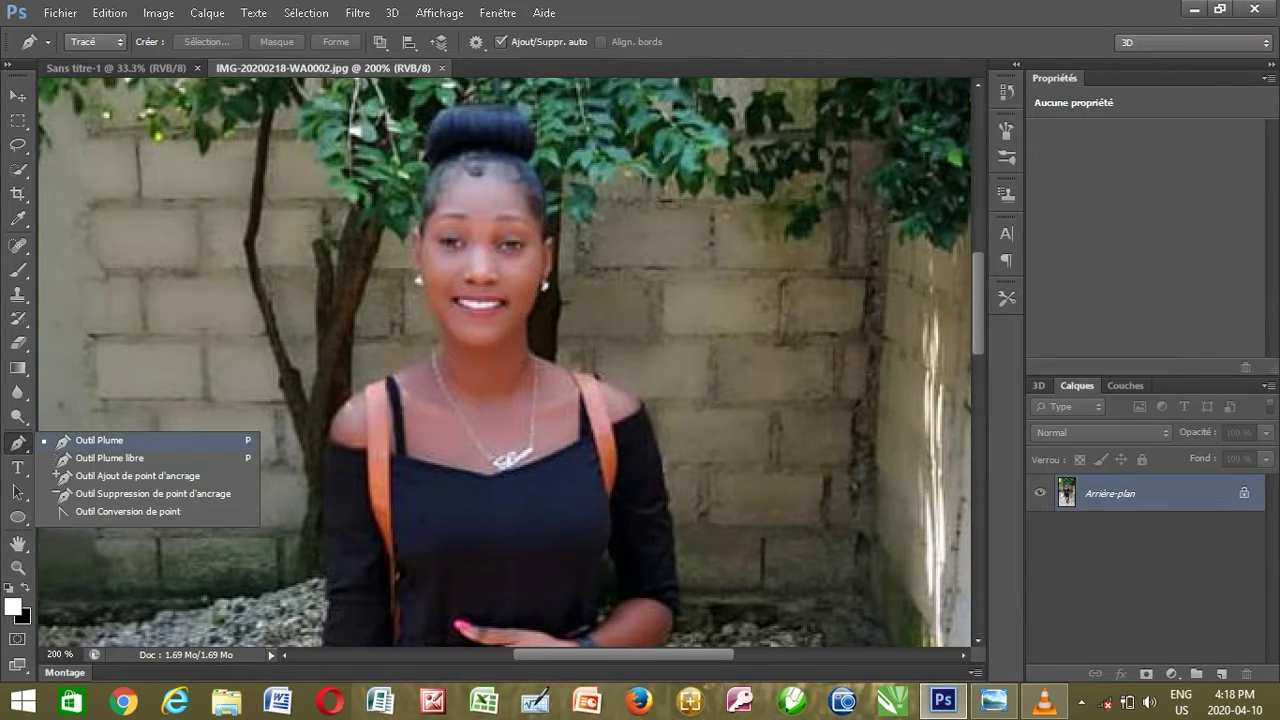
Start the pen path at the hair edge and curve it over the top of the bun
left_click(99, 440)
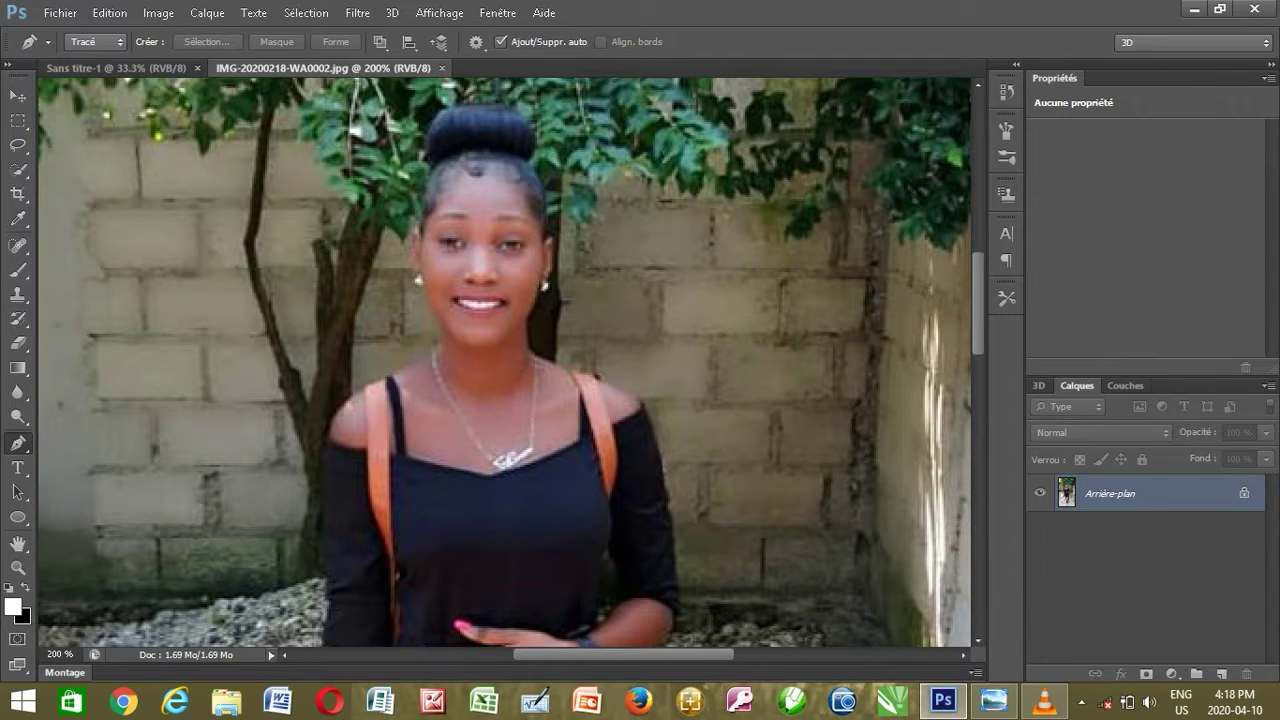
left_click(432, 170)
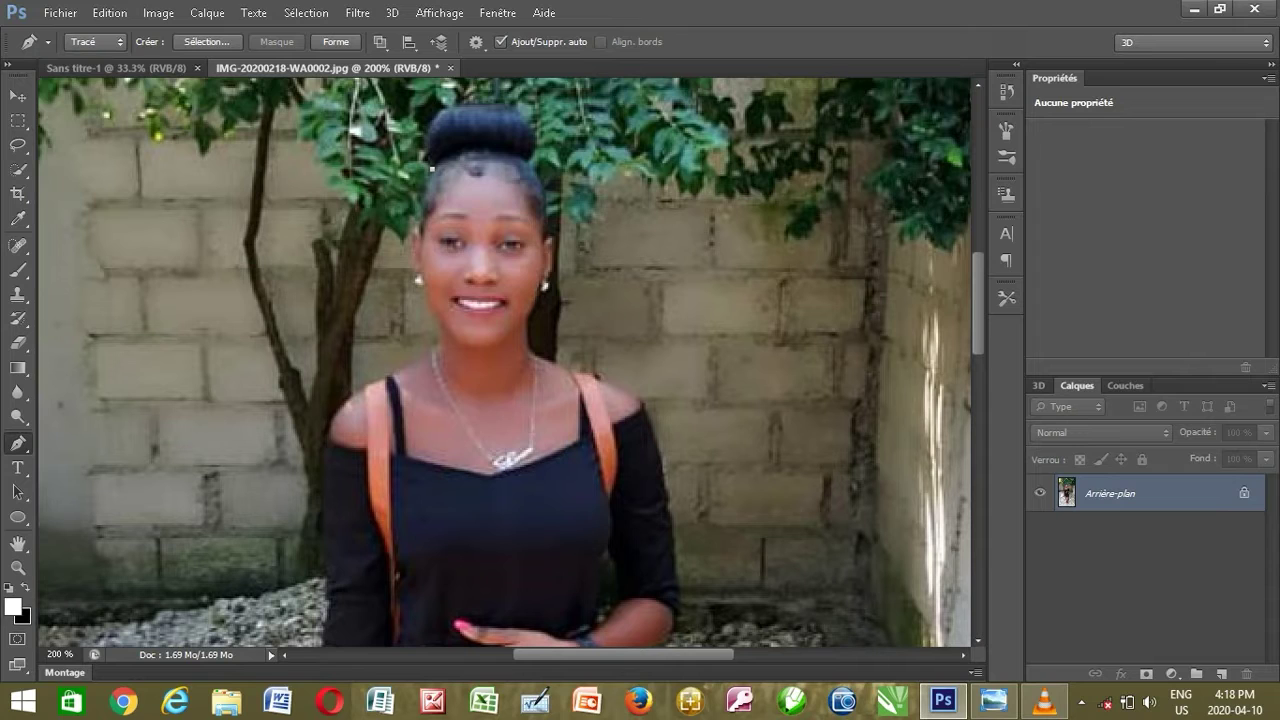
left_click(429, 135)
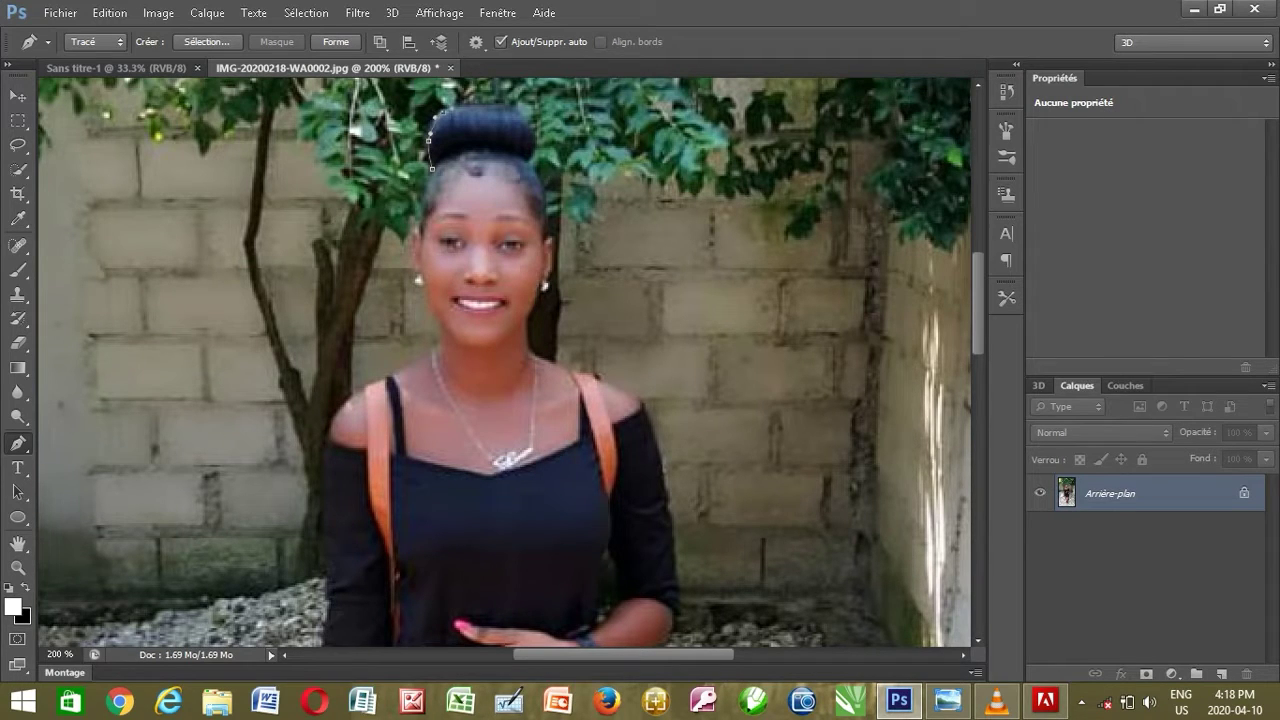
left_click_drag(500, 116, 516, 124)
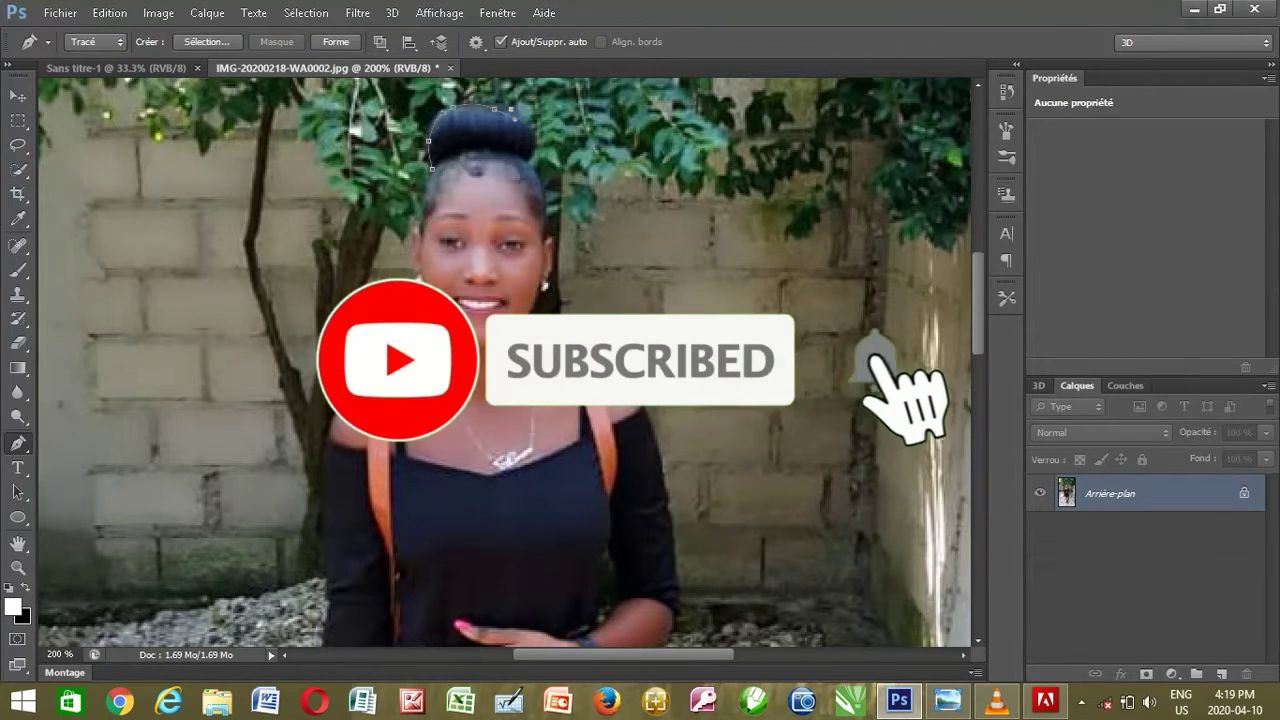
left_click_drag(520, 119, 529, 133)
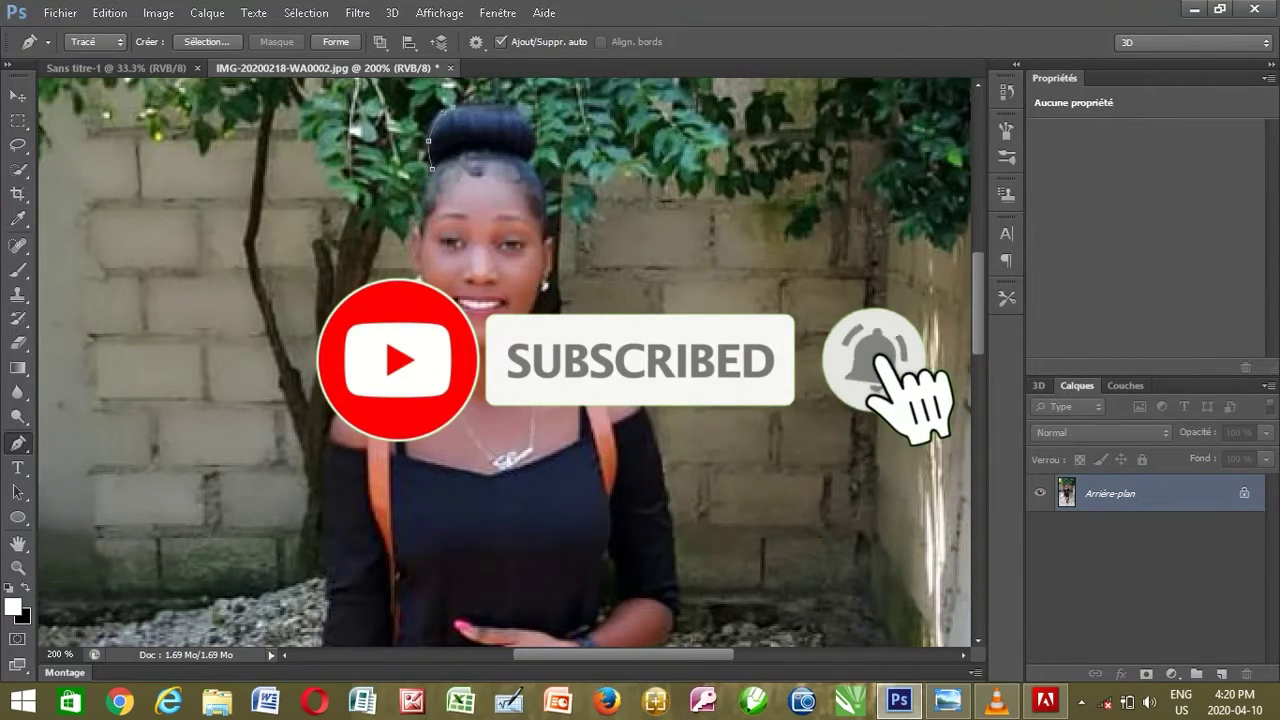
Continue the path down the hair edge beside her face toward the jaw
left_click(531, 147)
left_click(534, 166)
left_click(543, 198)
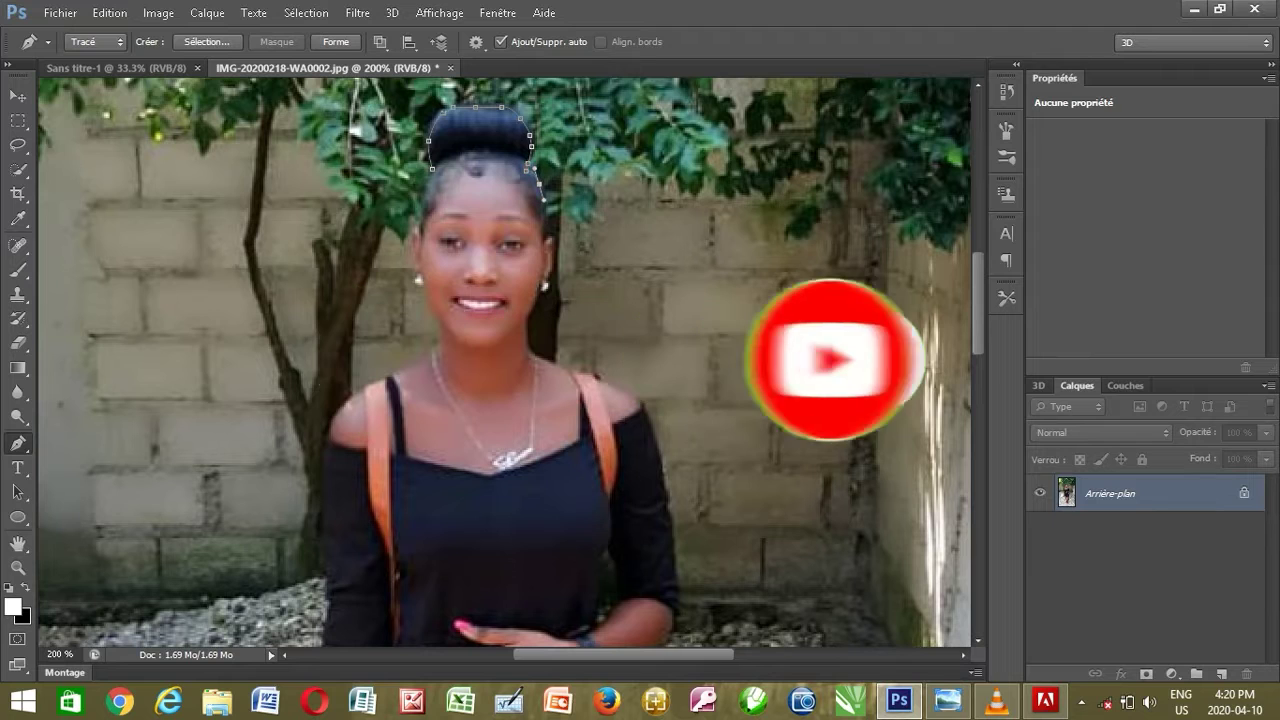
left_click(545, 222)
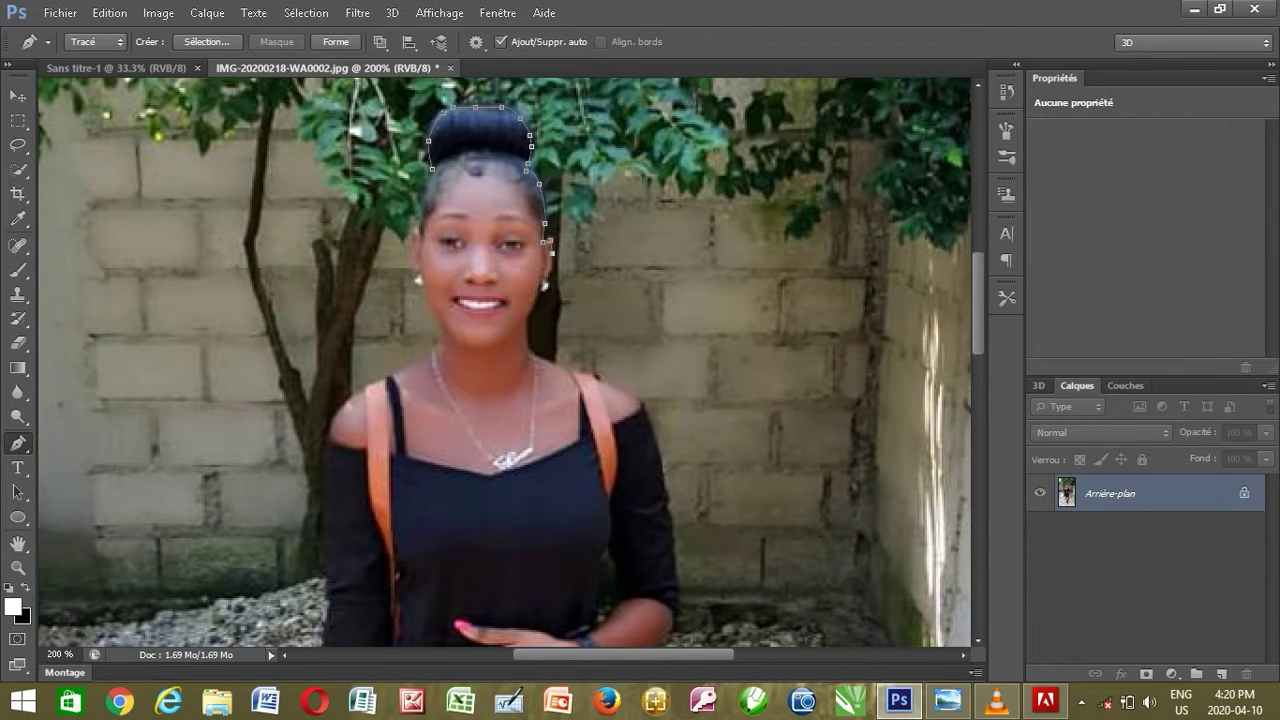
left_click(551, 270)
left_click(536, 303)
Extend the path from the neck down the leg, around the right sandal and up the inner ankle
left_click_drag(526, 319, 535, 358)
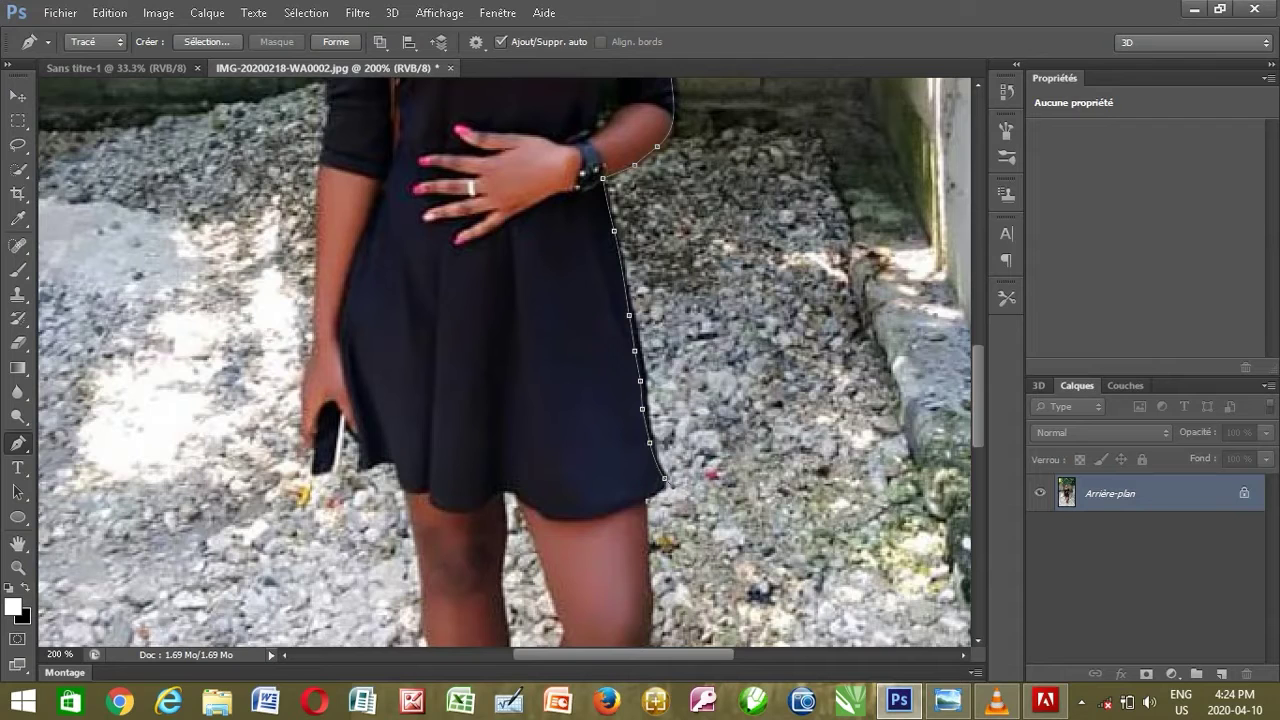
scroll(652, 512, "down", 3)
mouse_move(642, 494)
left_mouse_down()
mouse_move(644, 470)
mouse_move(643, 505)
left_mouse_up()
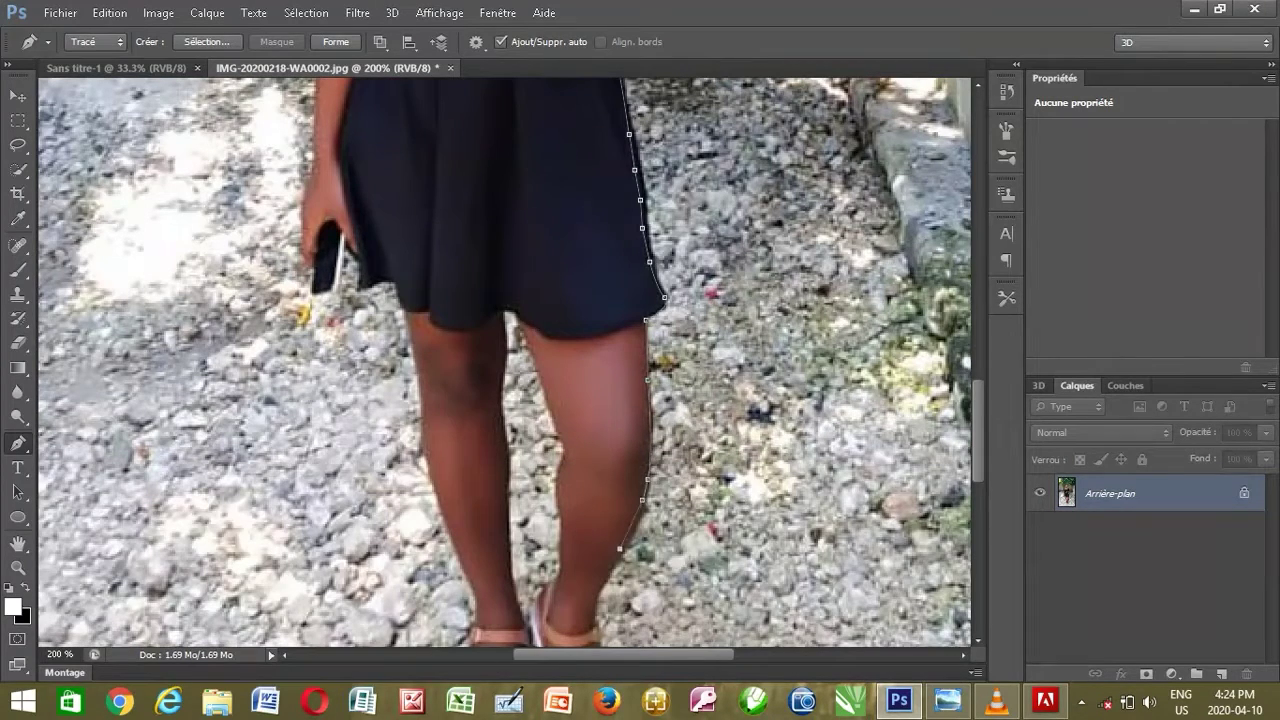
left_click_drag(620, 548, 605, 570)
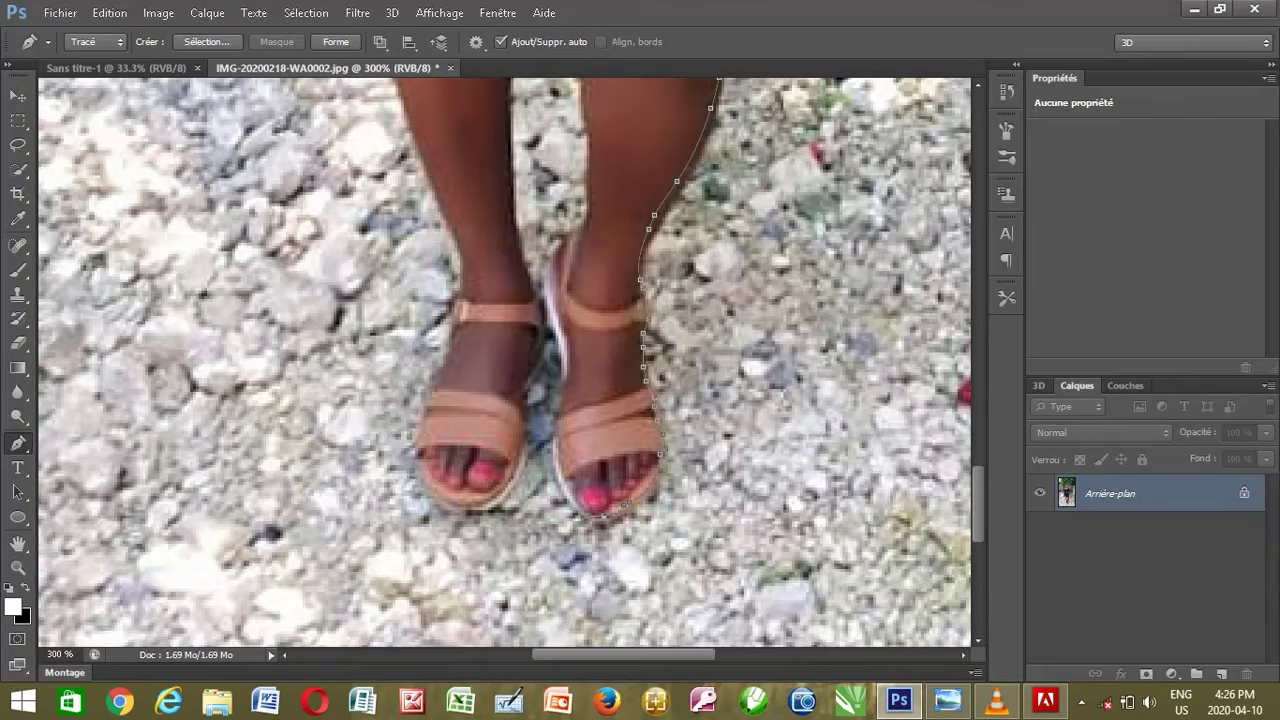
left_click(561, 480)
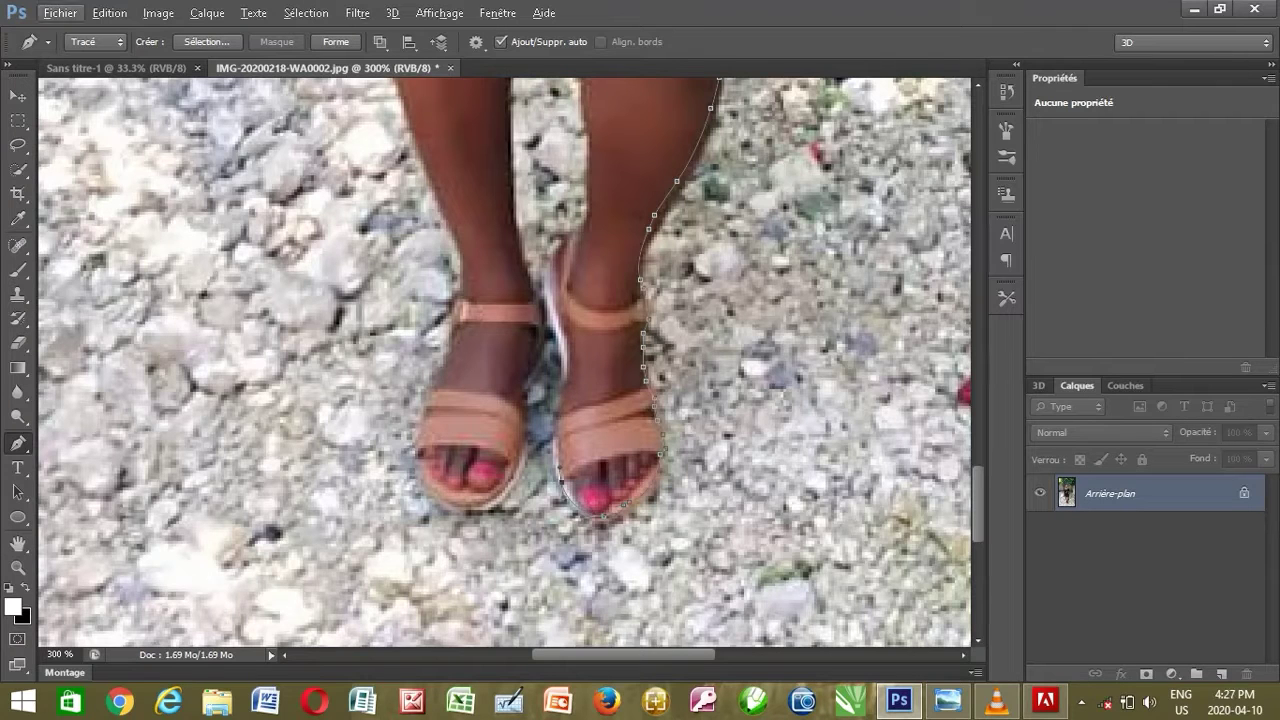
key("ctrl+plus")
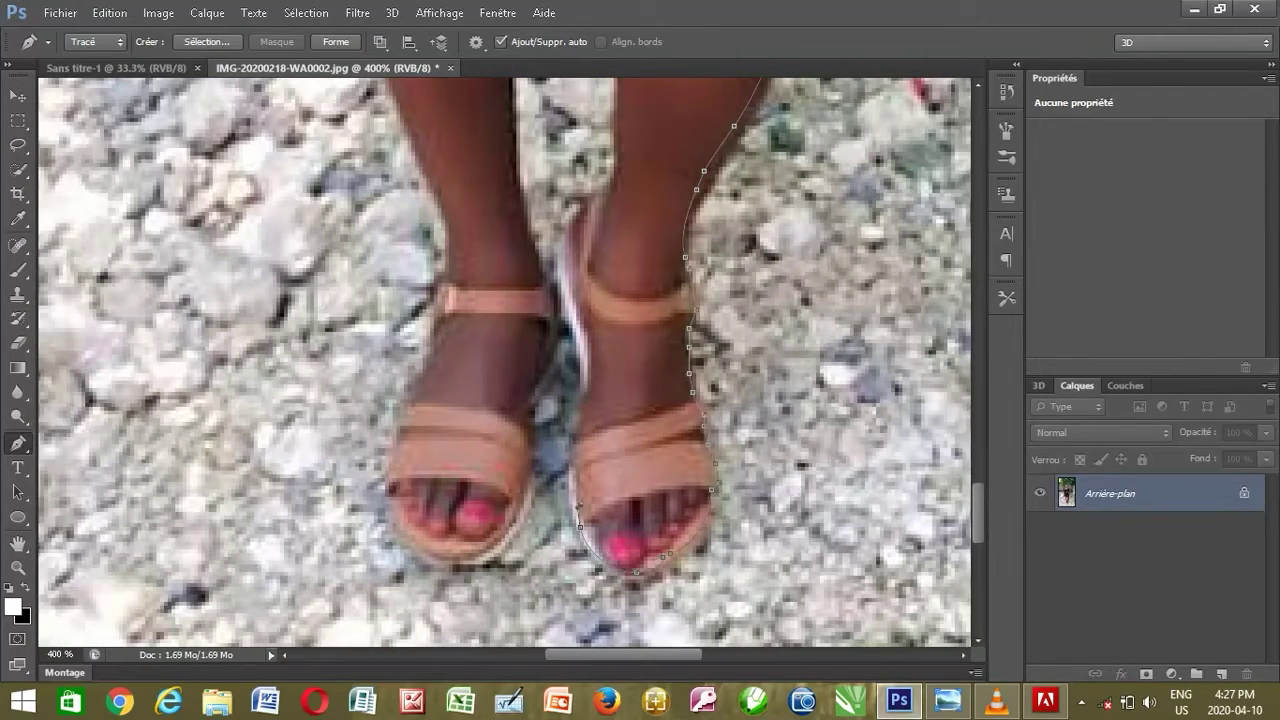
left_click(590, 380)
left_click(576, 328)
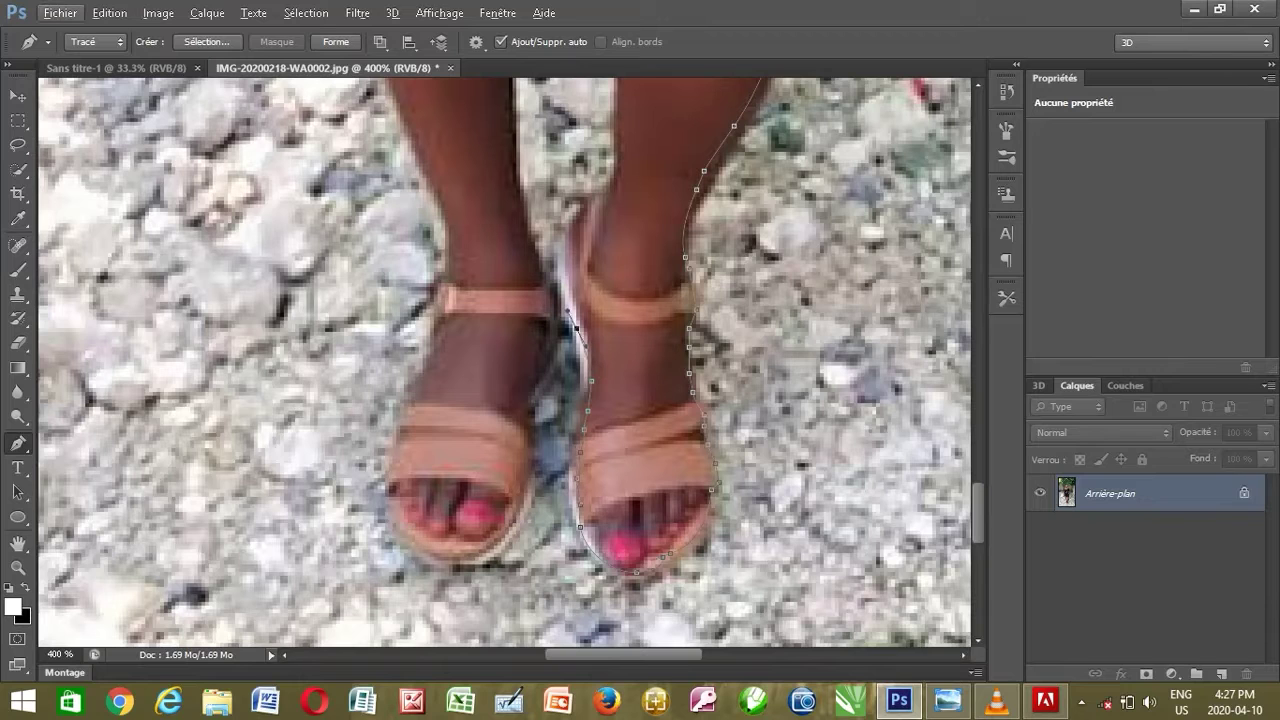
left_click_drag(584, 215, 607, 195)
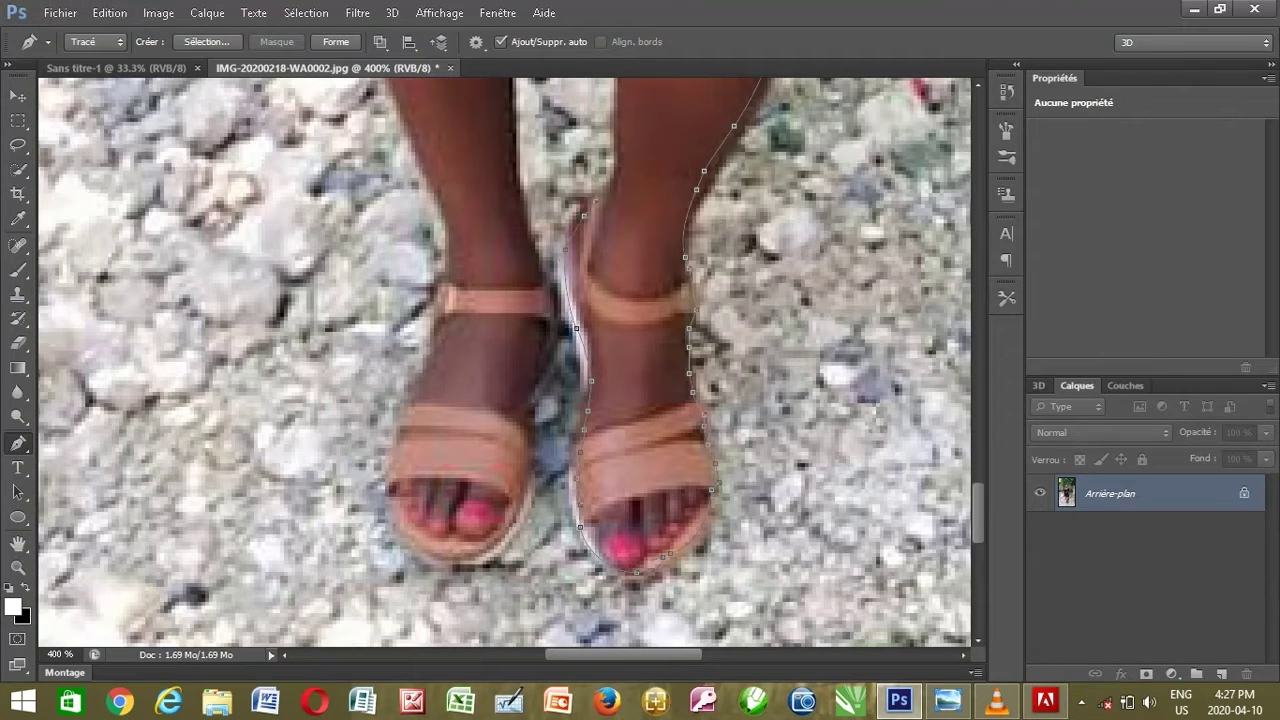
Trace the path around the hand holding the phone beside the dress hem
scroll(607, 300, "up", 5)
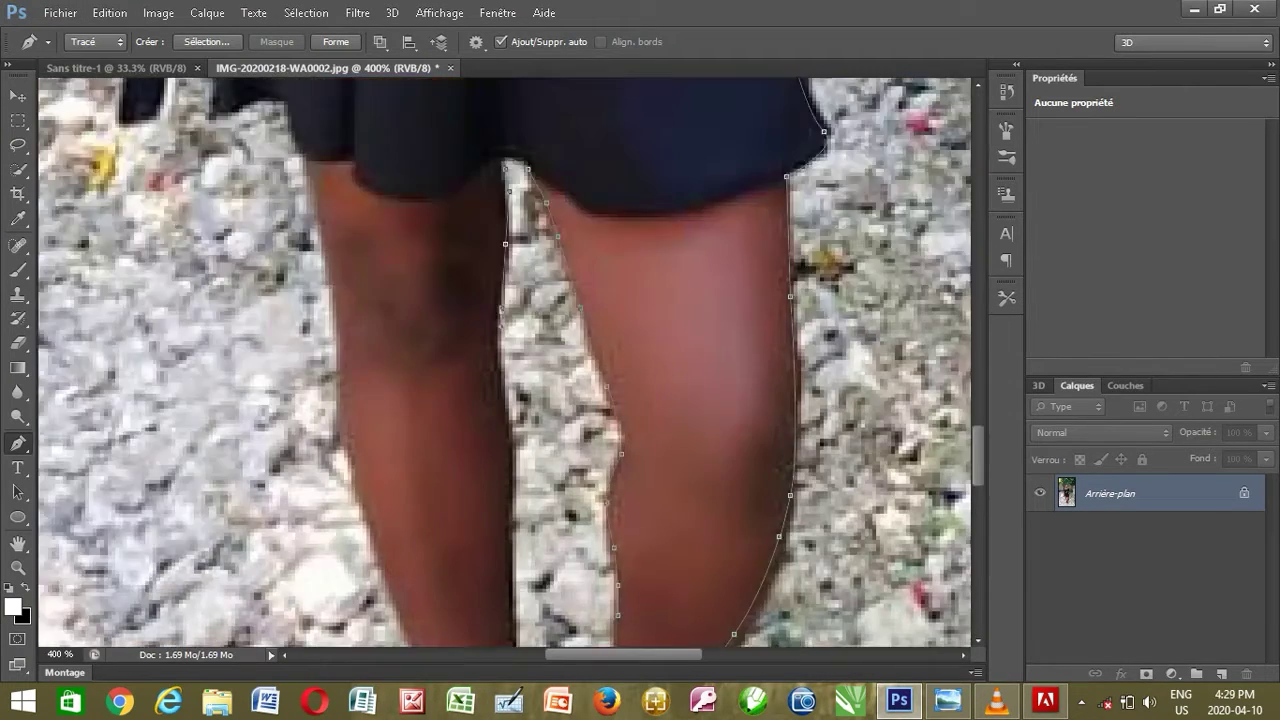
scroll(612, 476, "up", 5)
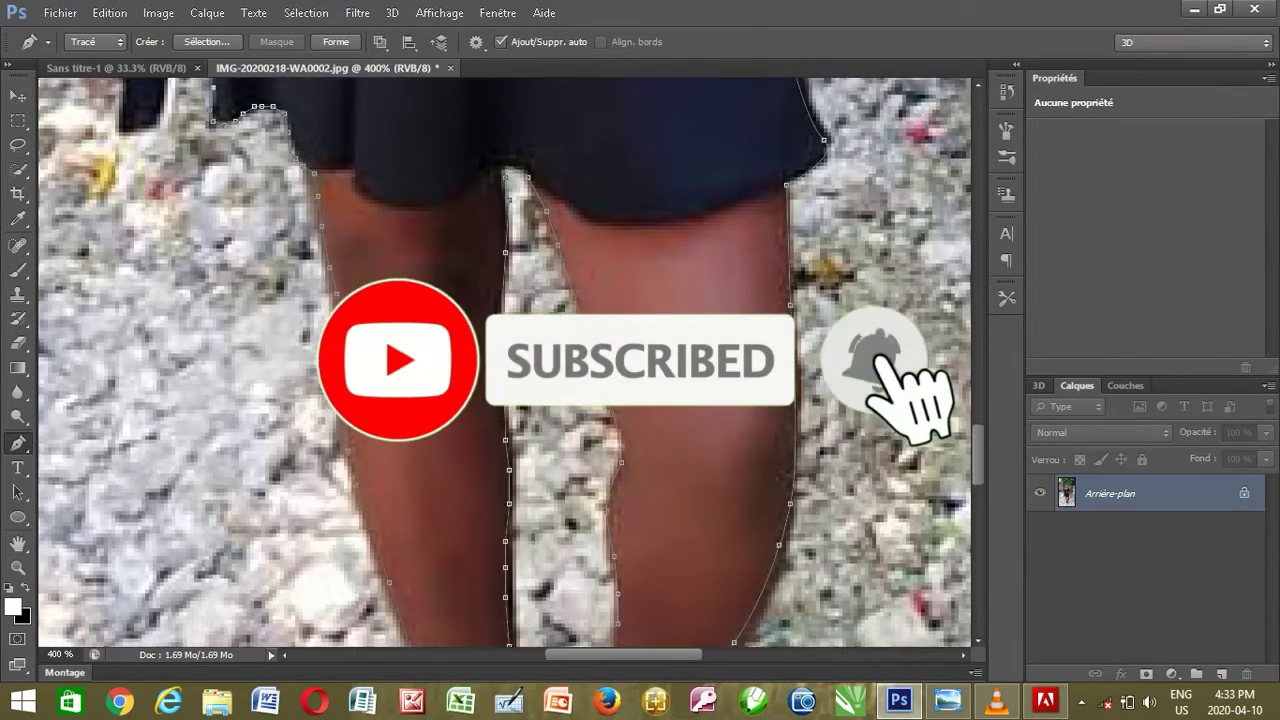
scroll(511, 362, "up", 5)
left_click(175, 276)
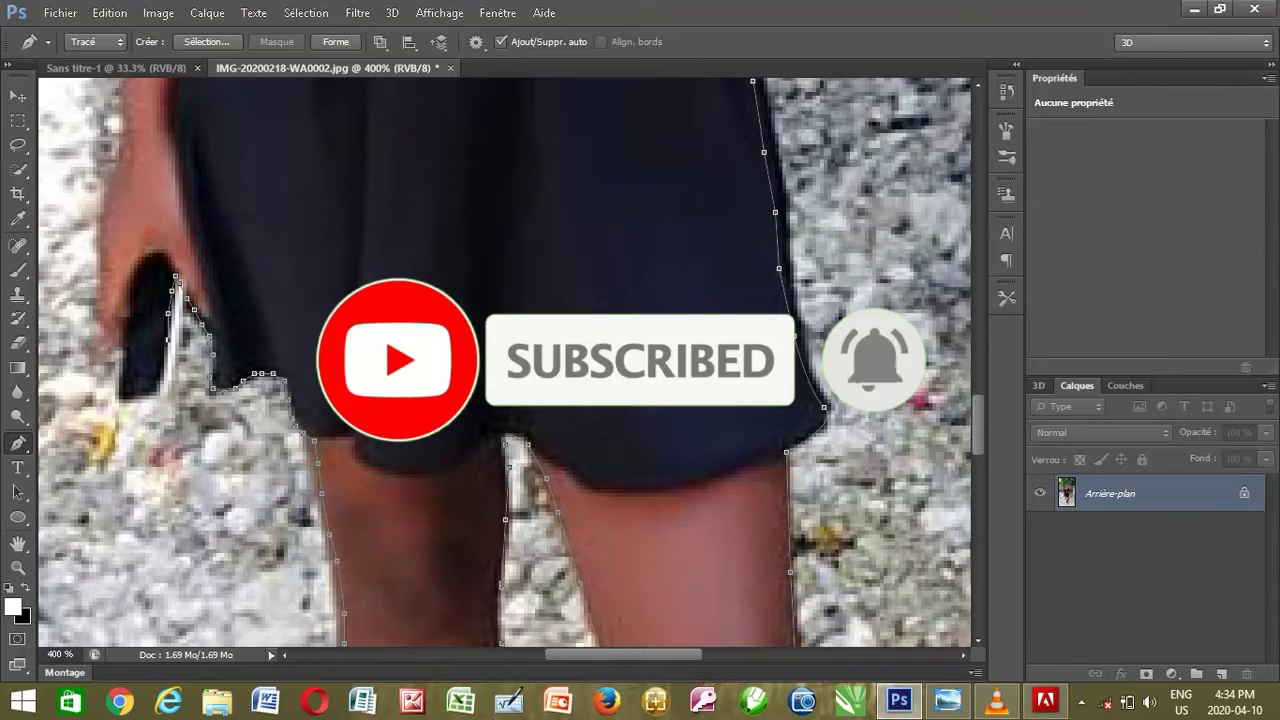
left_click(160, 385)
left_click(123, 392)
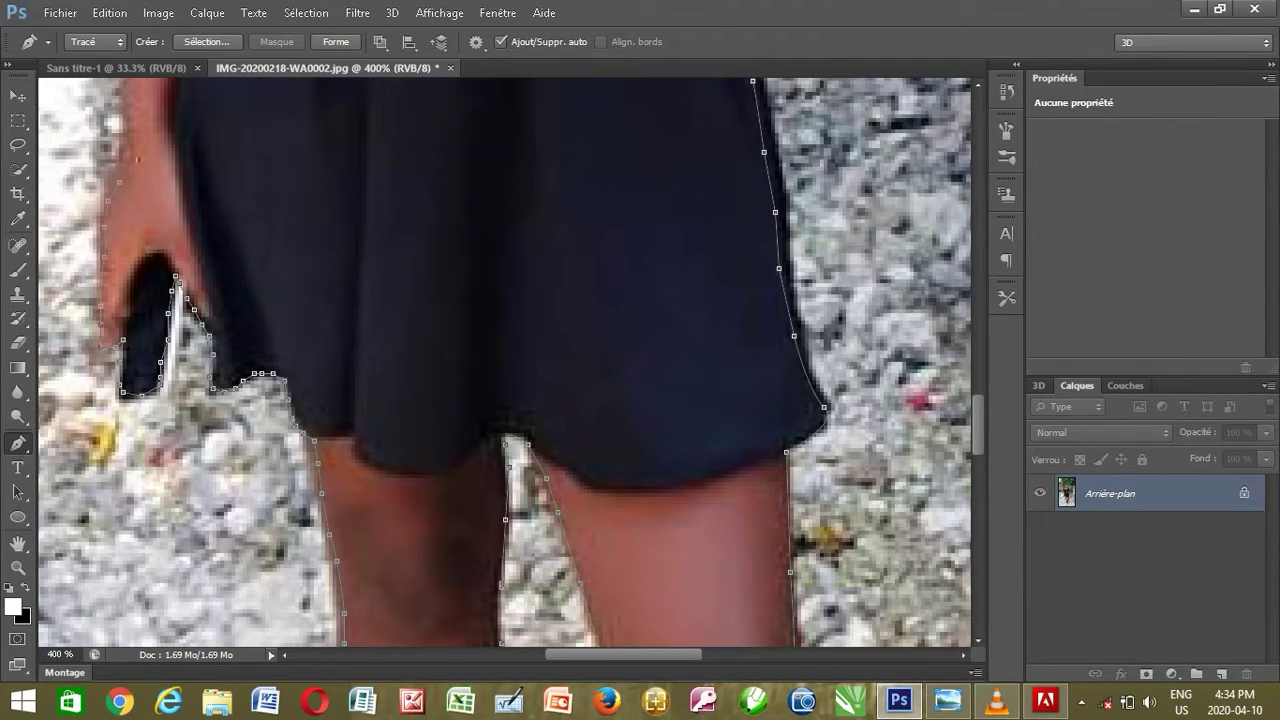
scroll(505, 362, "up", 8)
scroll(505, 362, "up", 2)
Undo the stray anchor and carry the path over the shoulder, neck and up beside the hair
left_click(1038, 385)
scroll(505, 362, "up", 8)
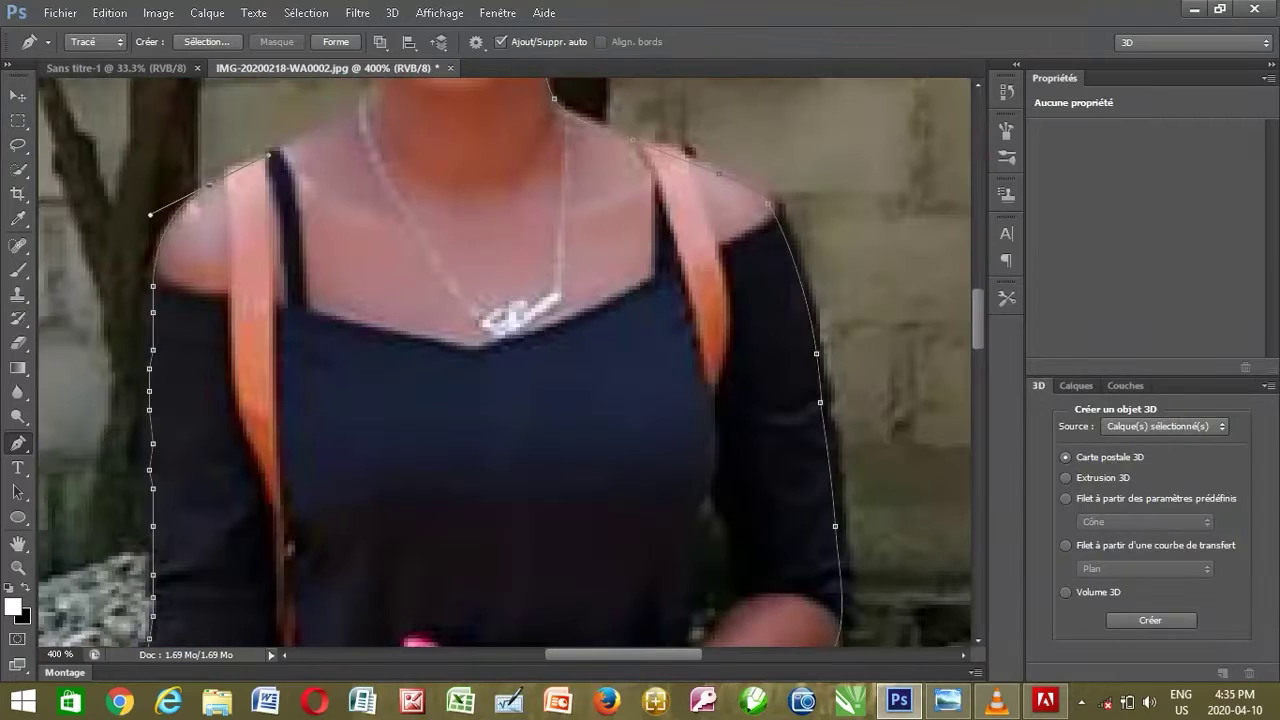
key("ctrl+z")
left_click(303, 132)
scroll(553, 120, "up", 3)
left_click(543, 174)
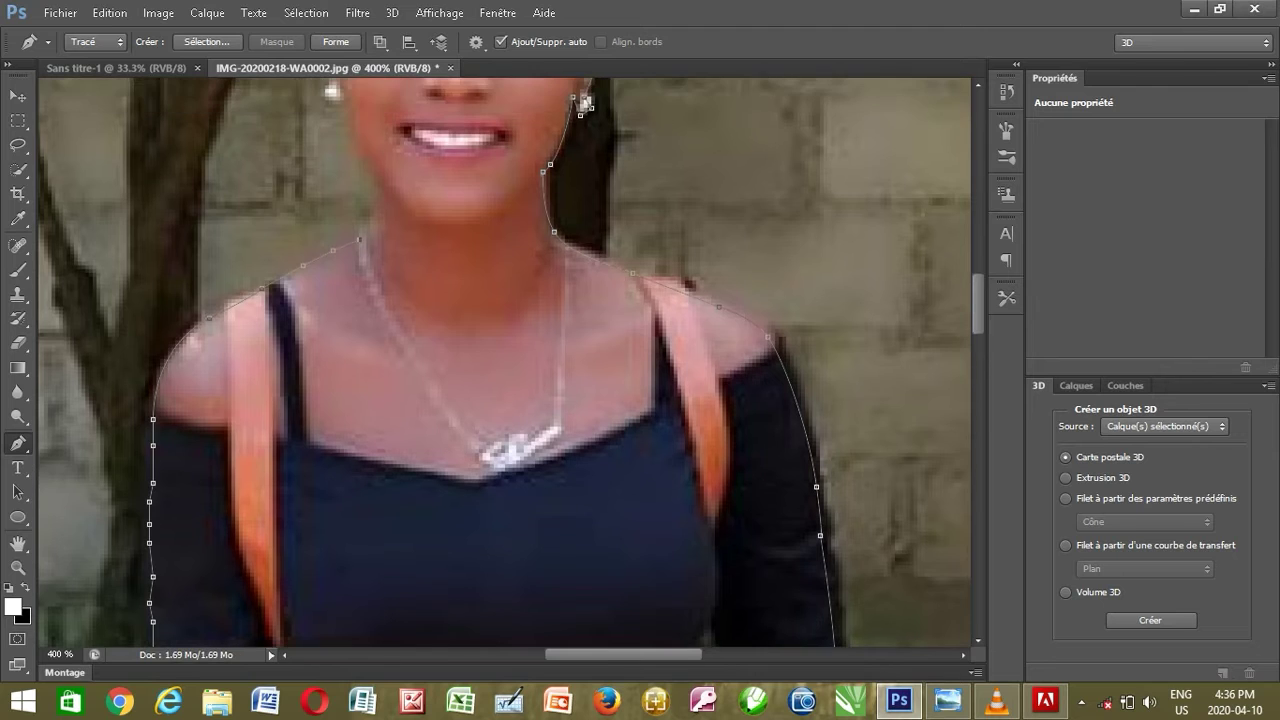
left_click(580, 120)
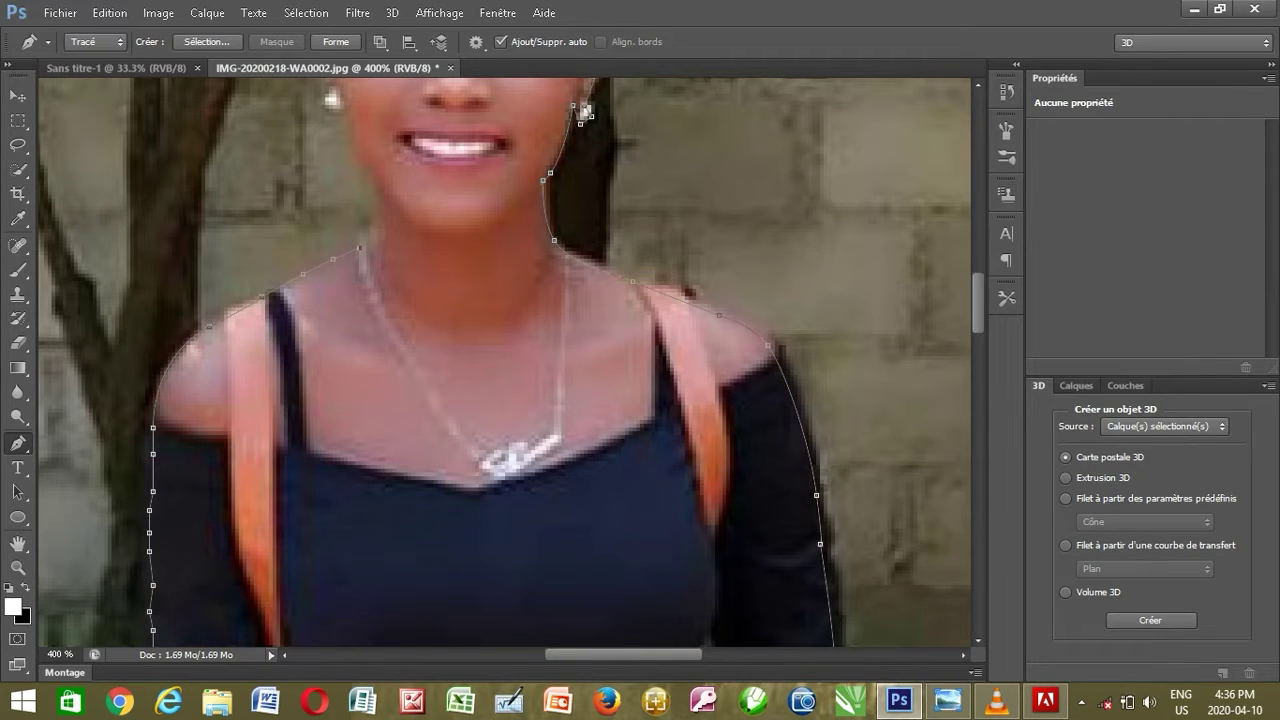
Curve the path around the chin, finish it at the head, and zoom out to the whole photo
left_click(382, 187)
left_click_drag(391, 188, 391, 207)
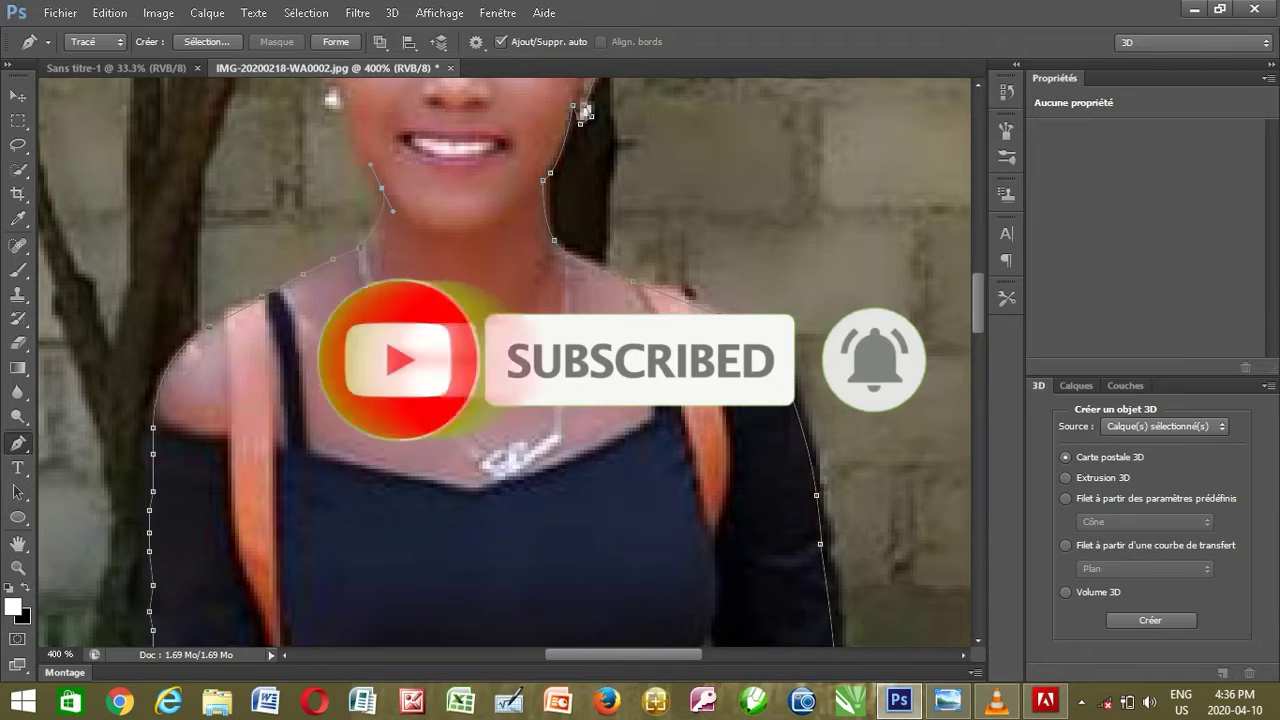
key("alt")
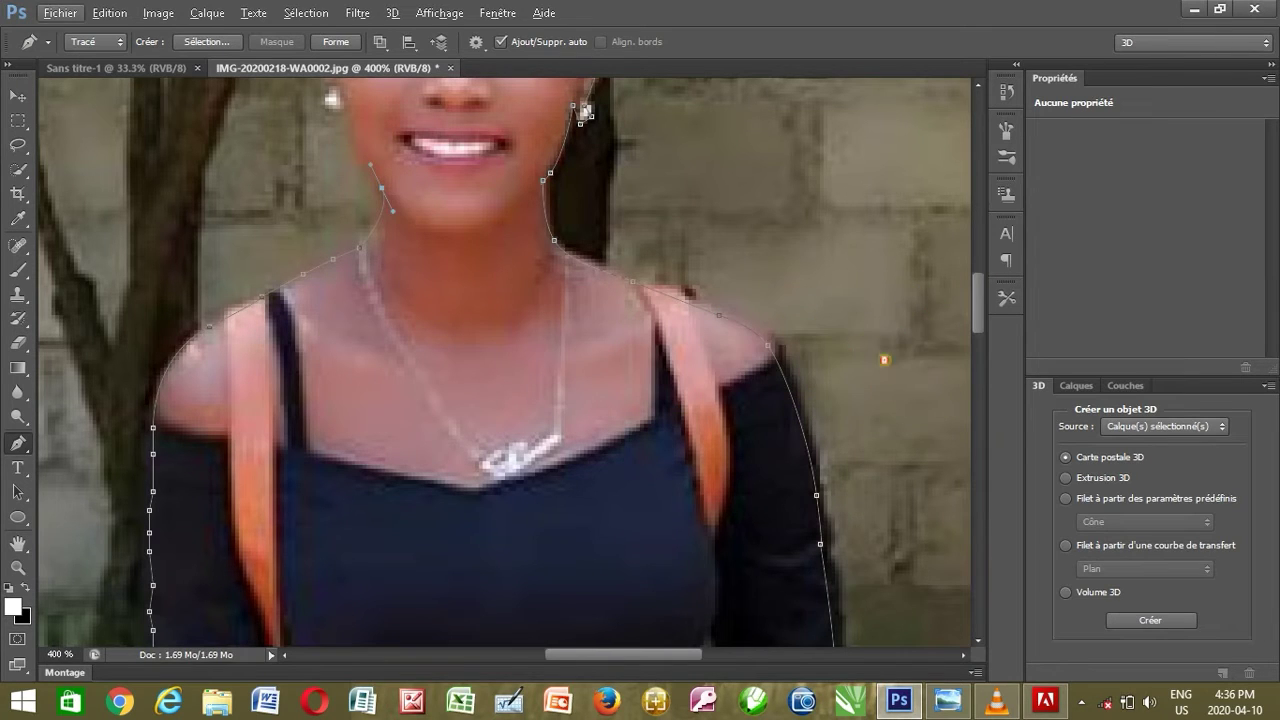
key("alt")
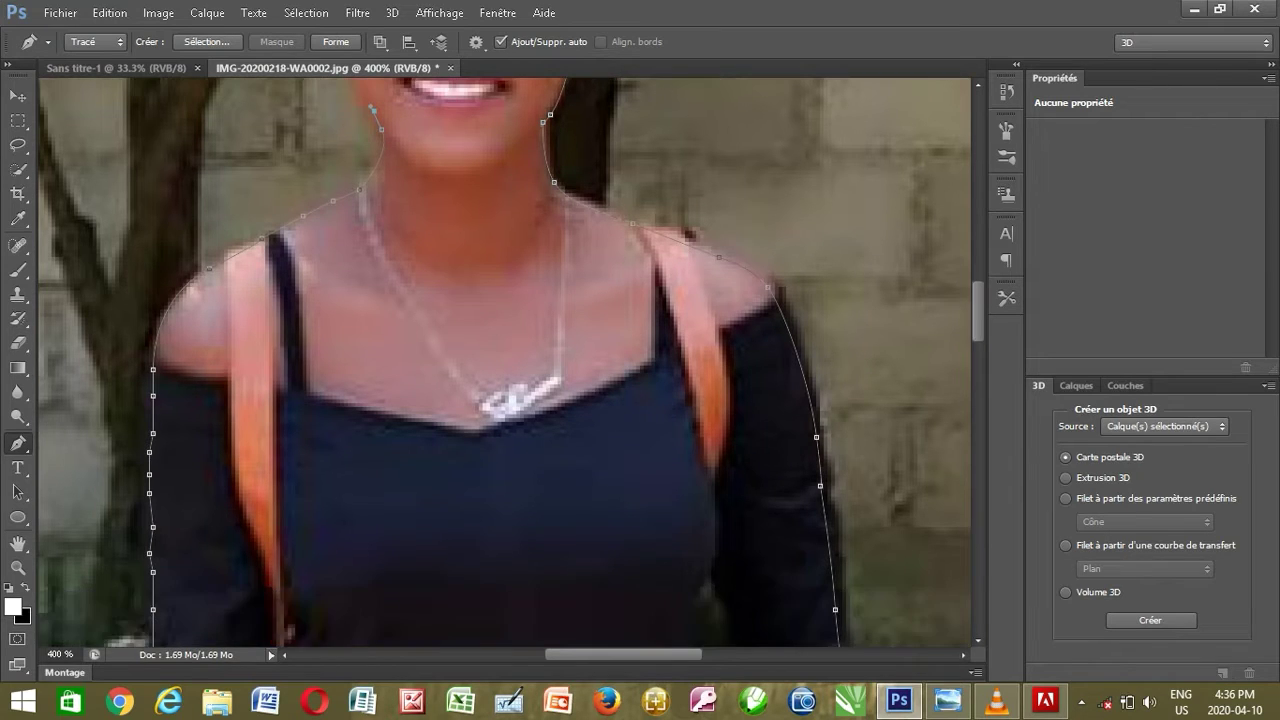
left_click_drag(585, 112, 585, 245)
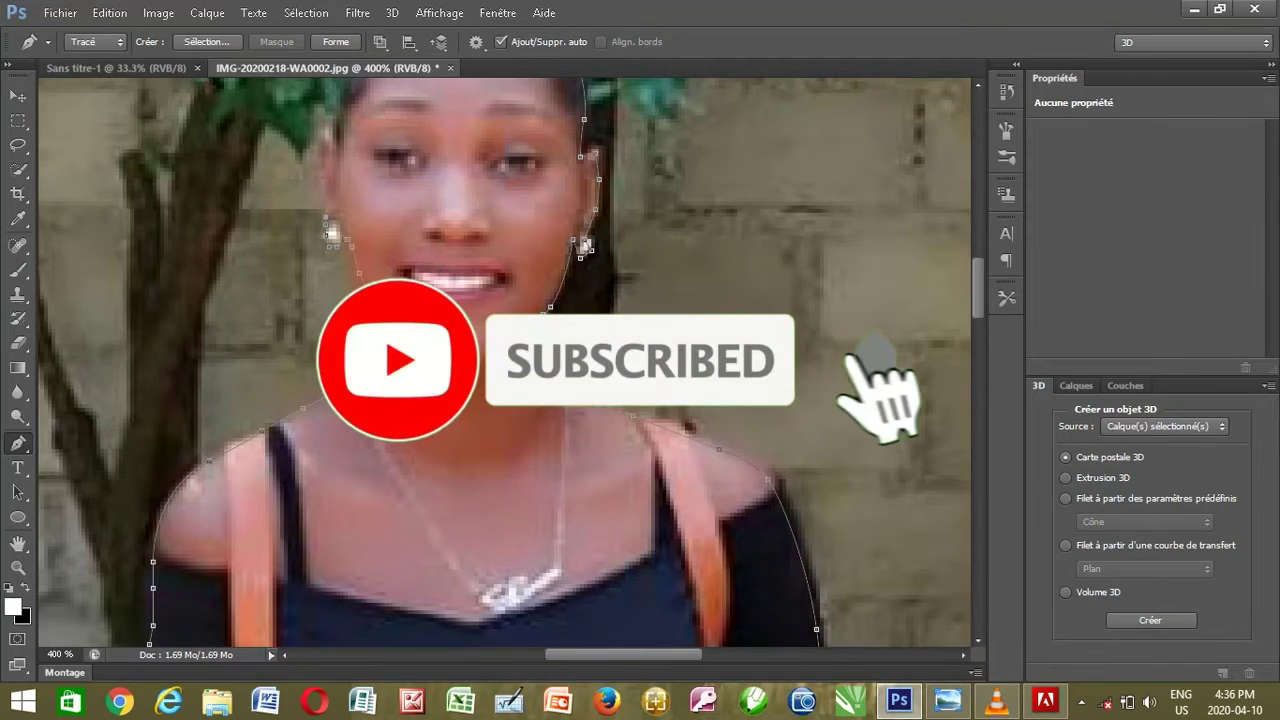
key("ctrl+minus")
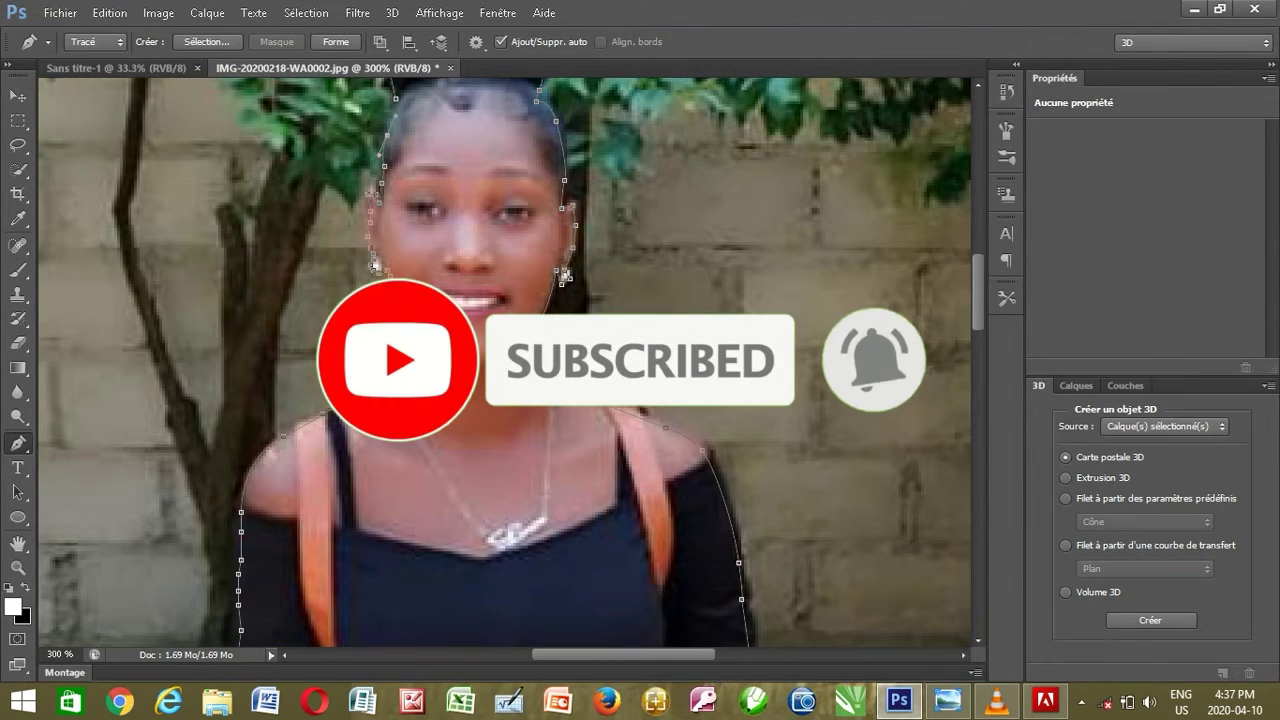
key("alt")
key("alt")
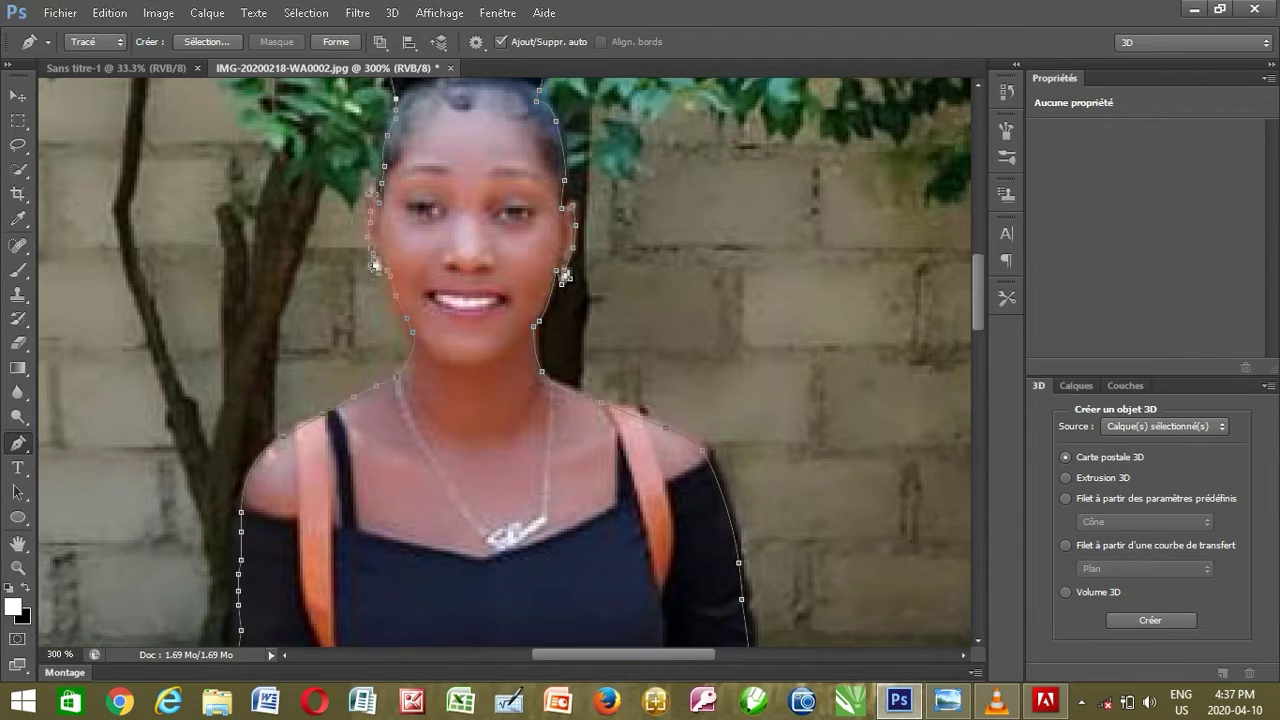
key("Return")
key("ctrl+minus")
key("ctrl+minus")
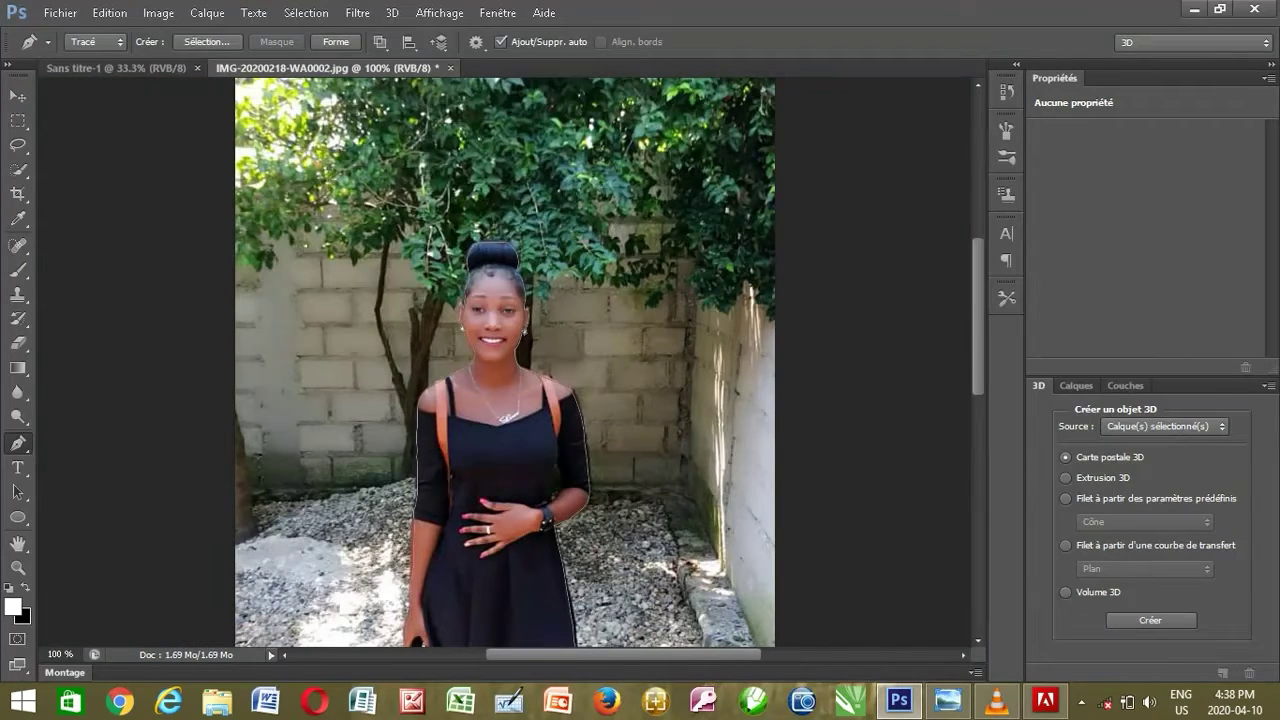
scroll(505, 360, "down", 3)
key("ctrl+minus")
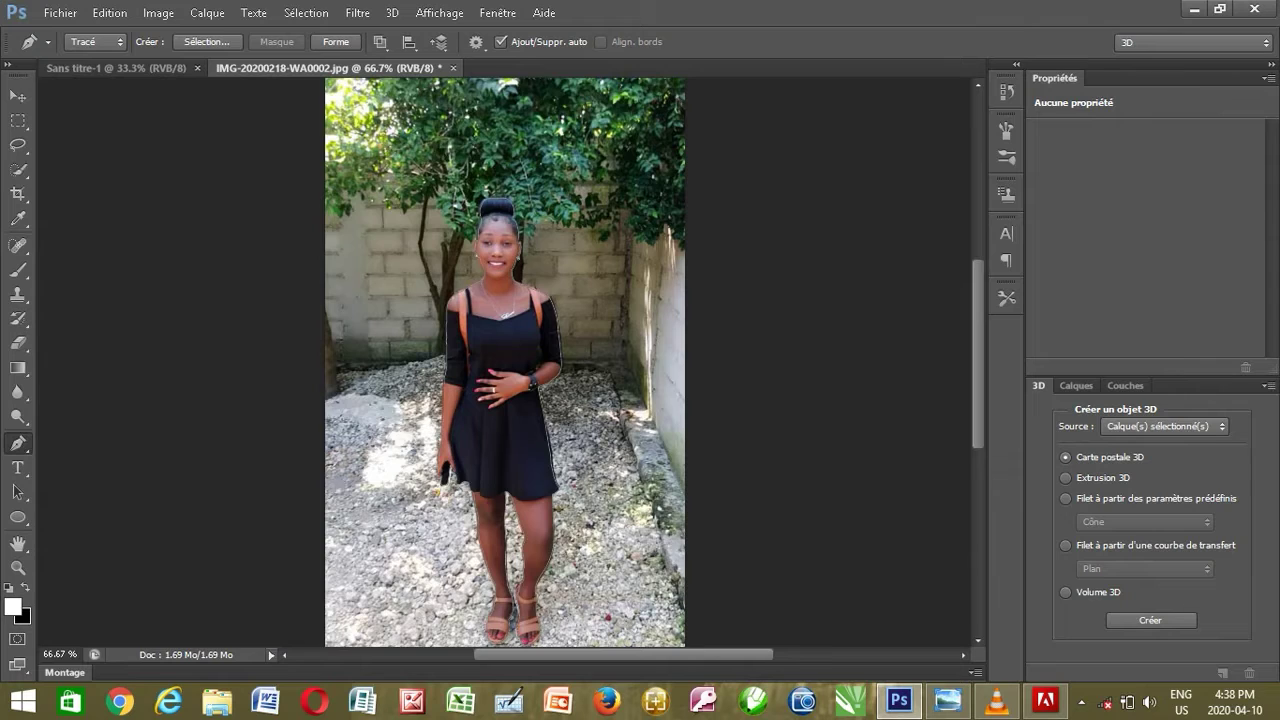
scroll(505, 362, "down", 1)
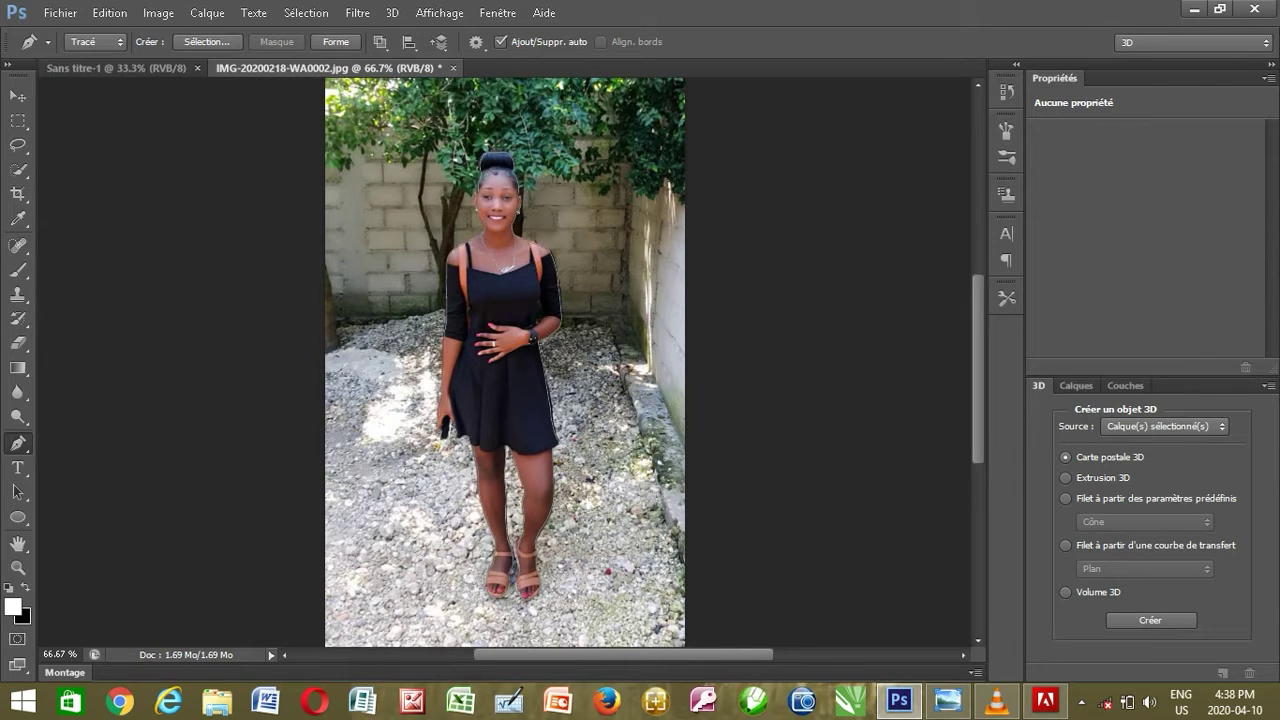
key("ctrl+minus")
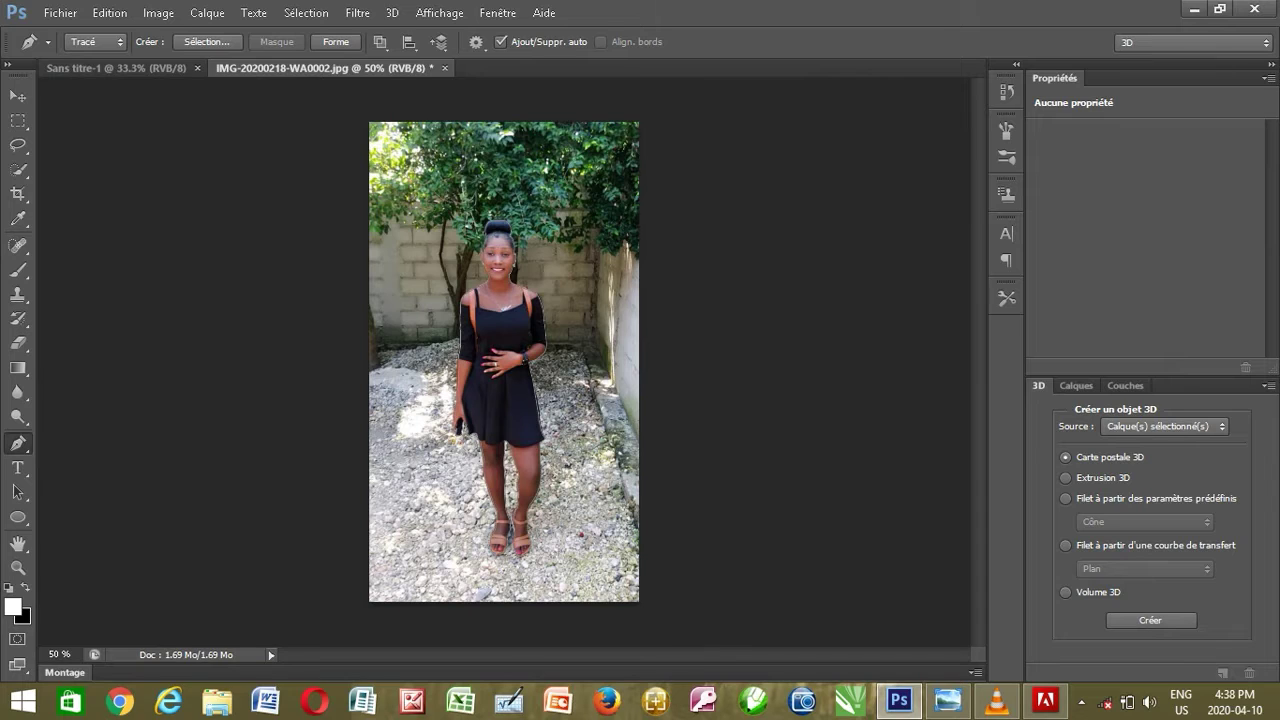
key("ctrl+Return")
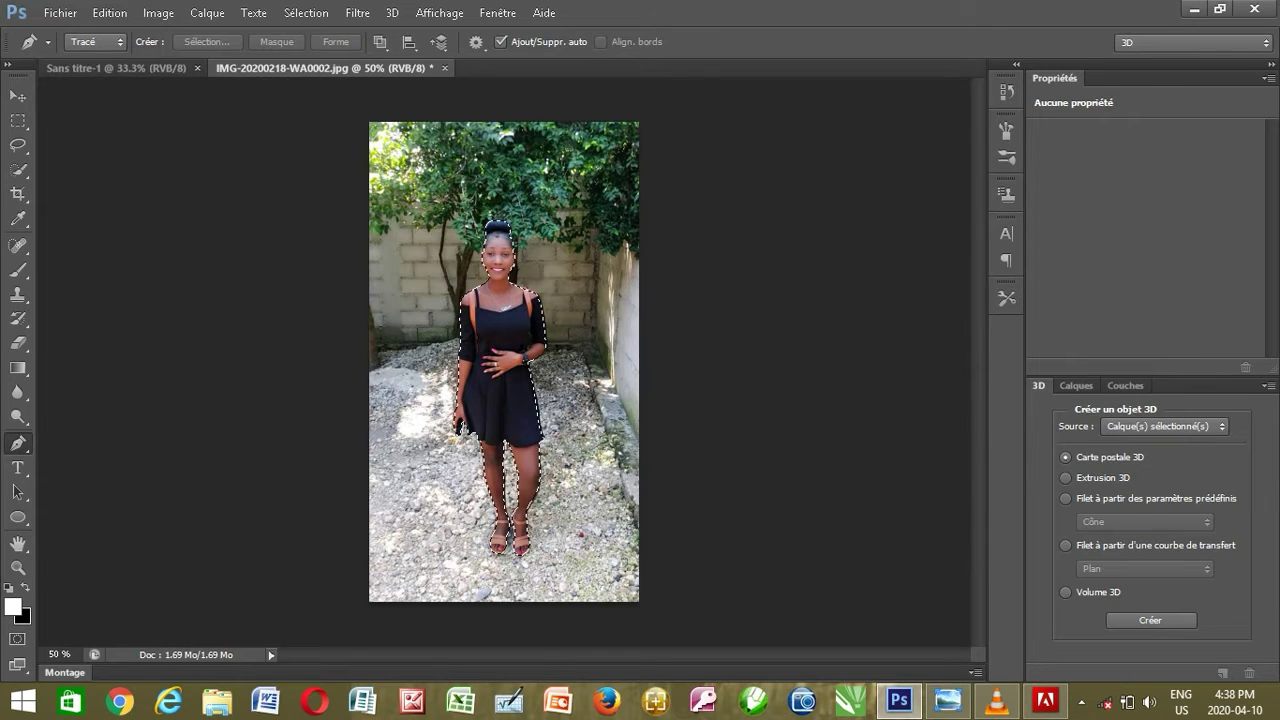
key("ctrl+d")
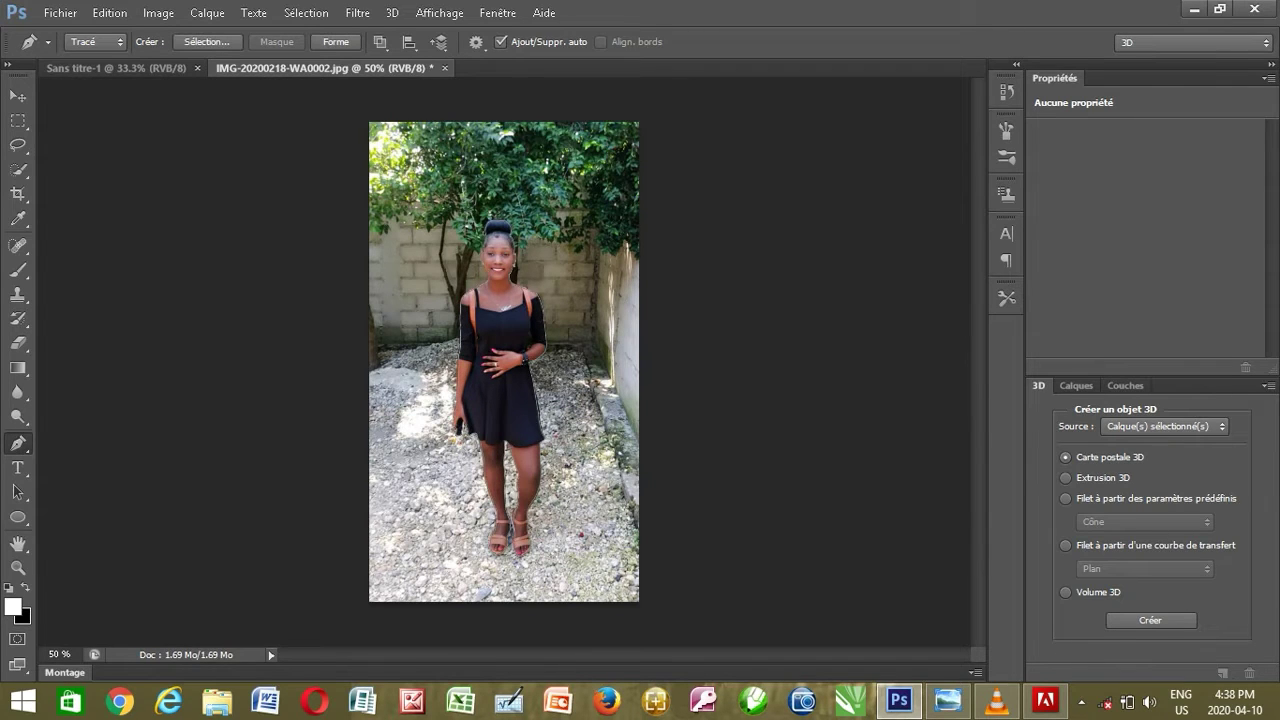
At 200% zoom, add anchors up the arm edge and close the path at its start point
key("ctrl+plus")
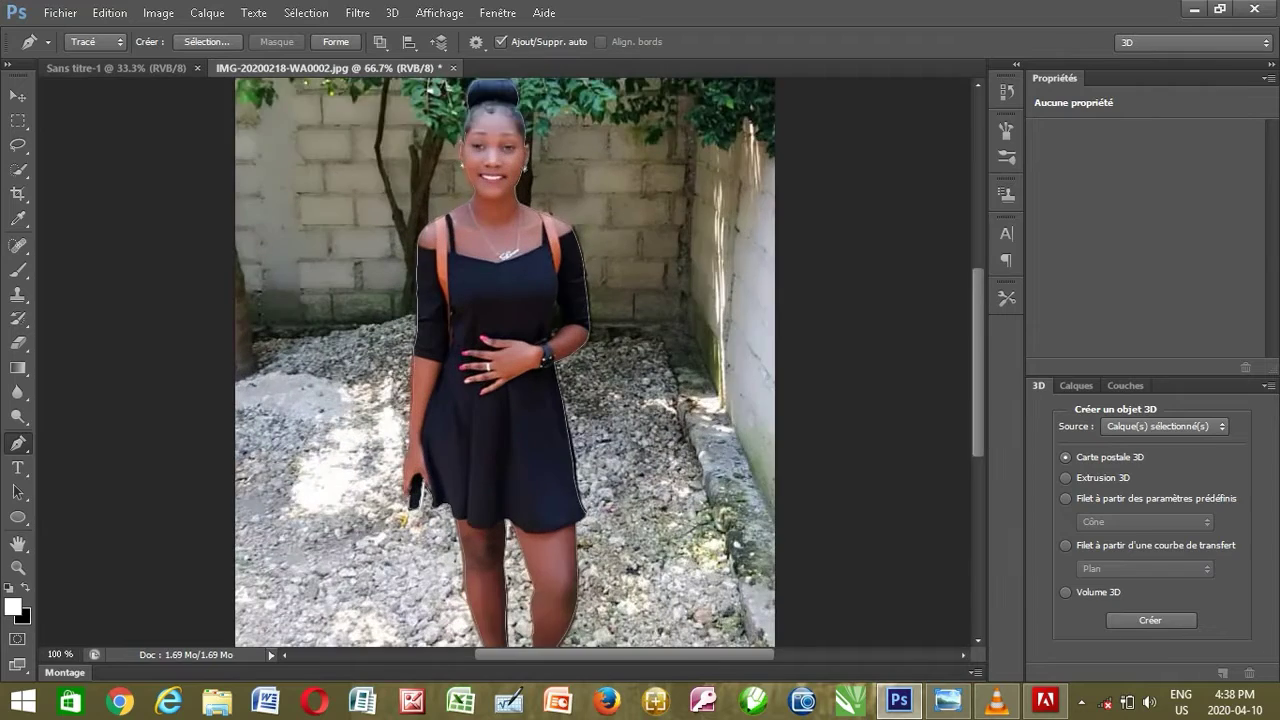
key("ctrl+plus")
key("ctrl+plus")
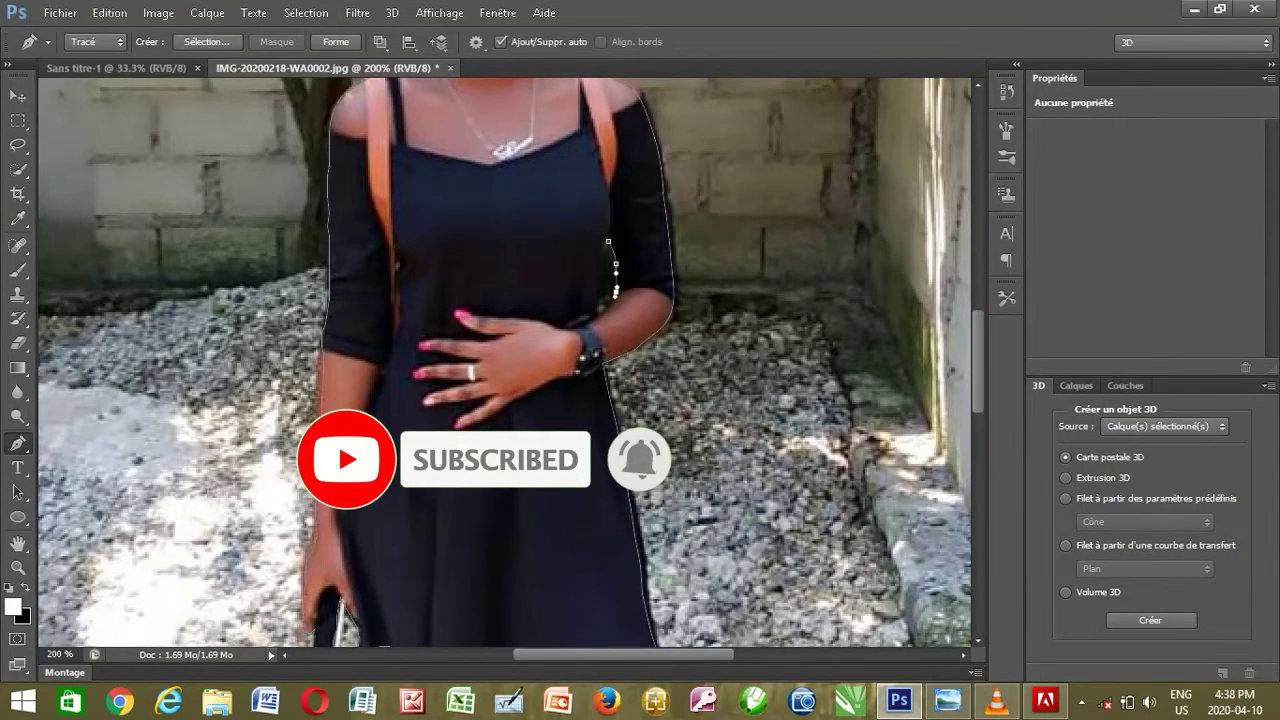
left_click(607, 307)
left_click(597, 301)
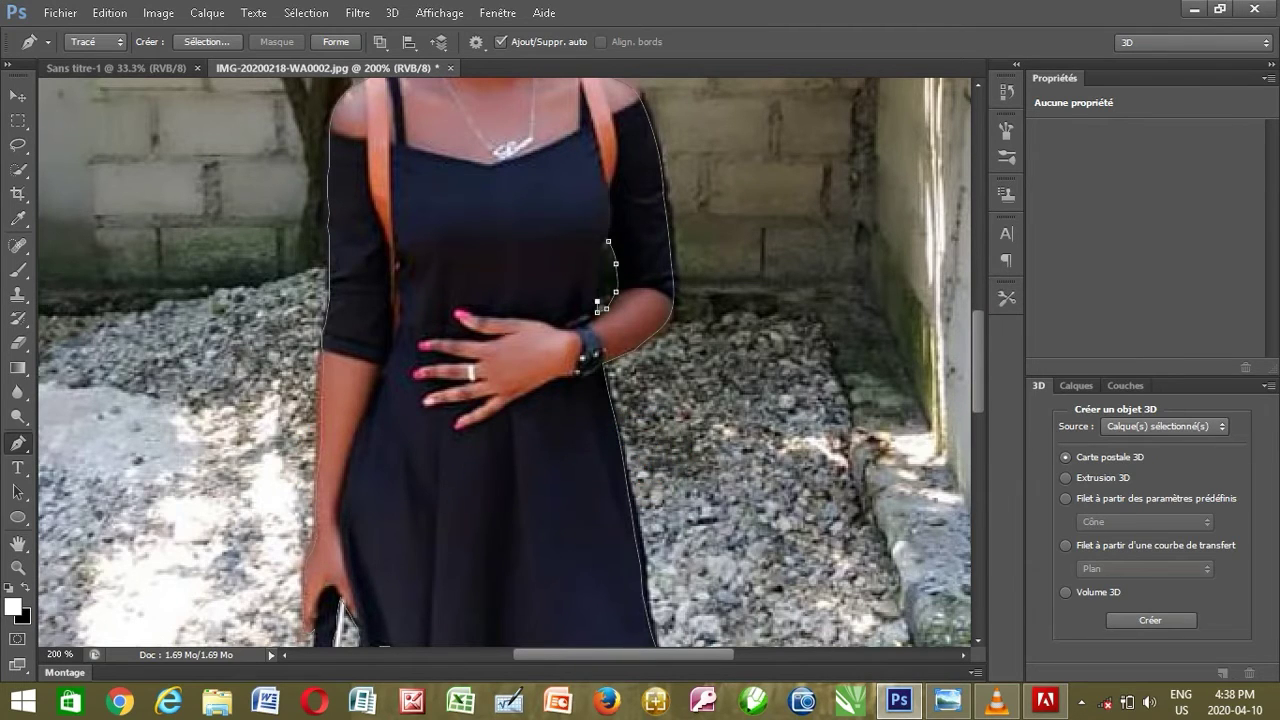
left_click(596, 286)
left_click(597, 265)
left_click(598, 248)
left_click(608, 241)
key("ctrl+minus")
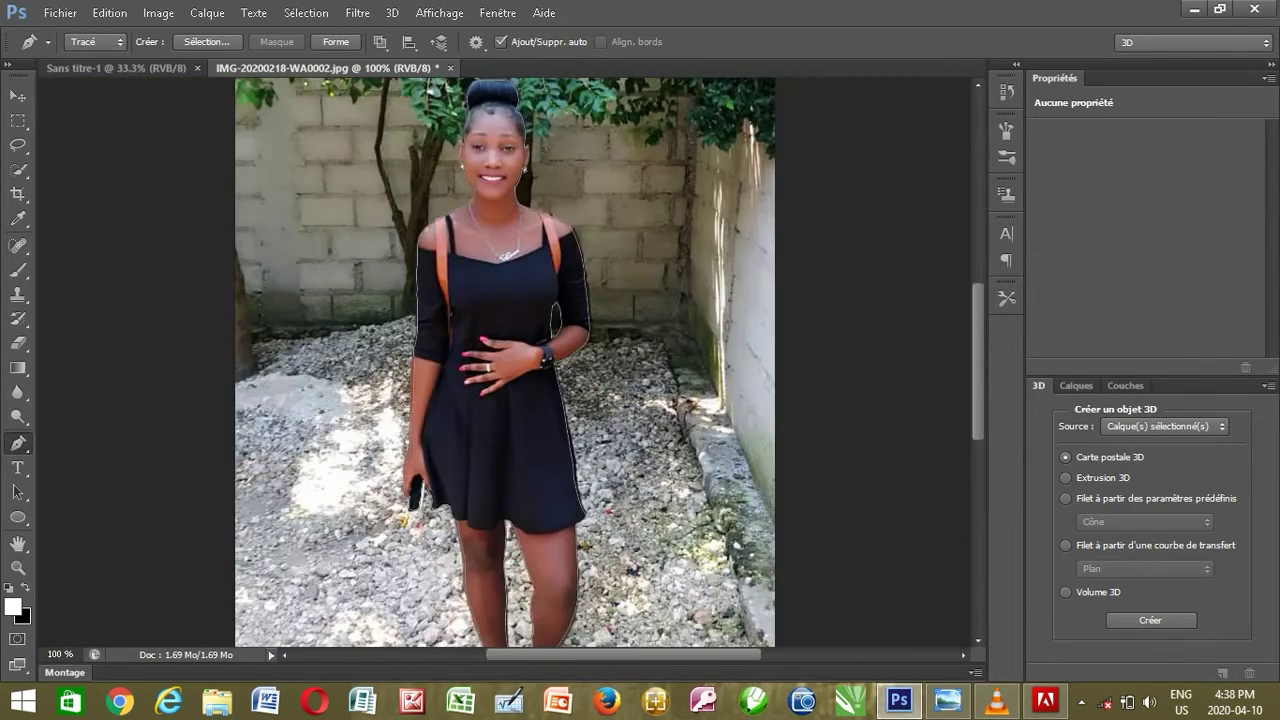
key("ctrl+minus")
key("ctrl+minus")
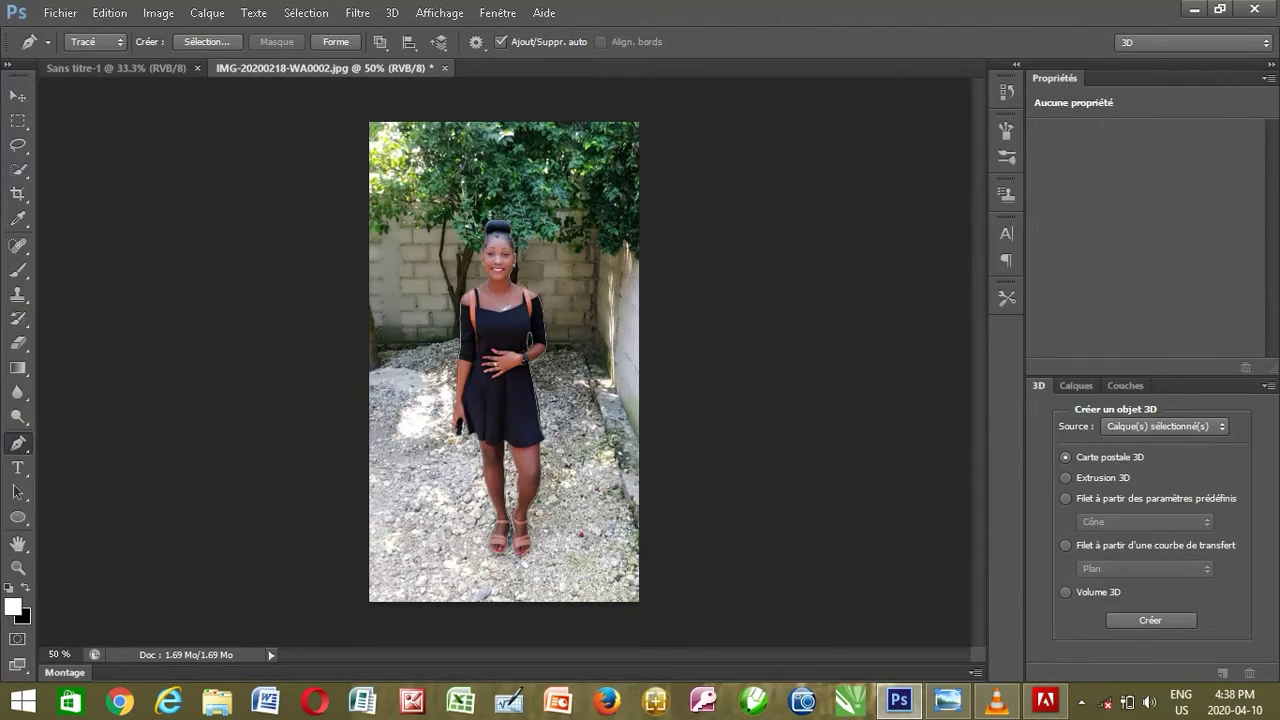
Turn the path into a selection, copy the woman to a new layer, and drag her into Sans titre-1
key("ctrl+Return")
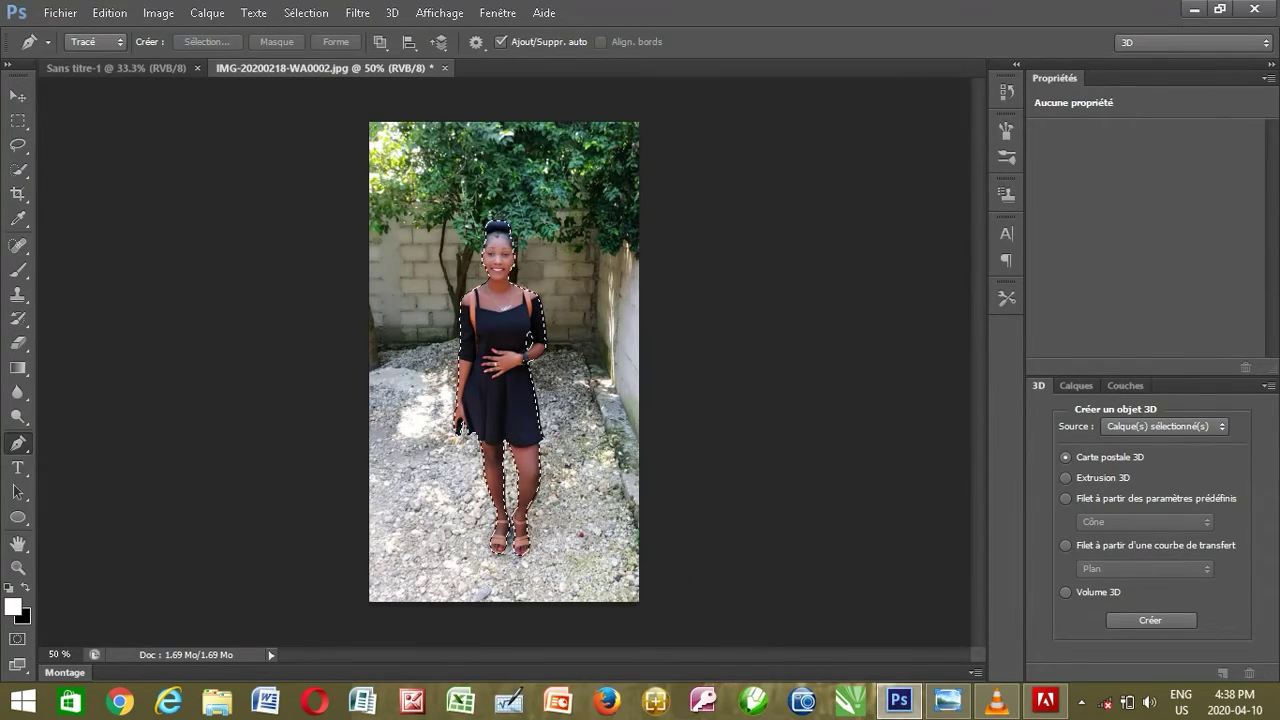
key("ctrl+j")
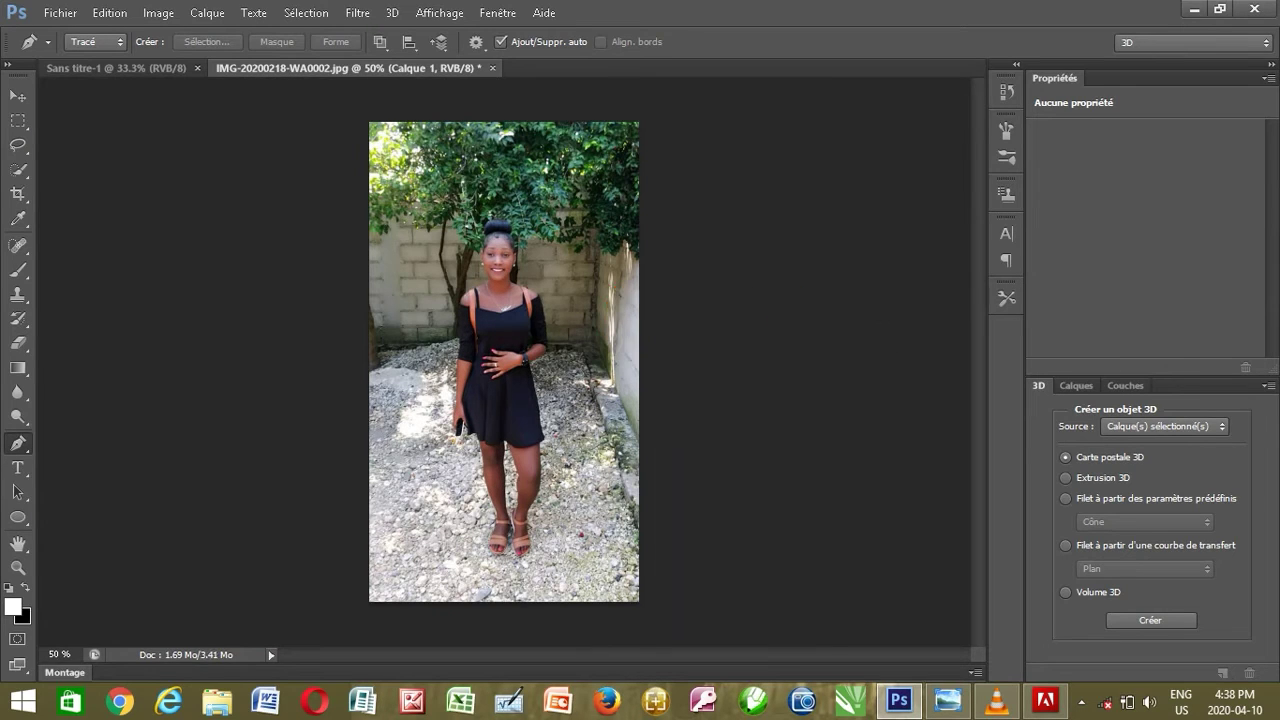
key("v")
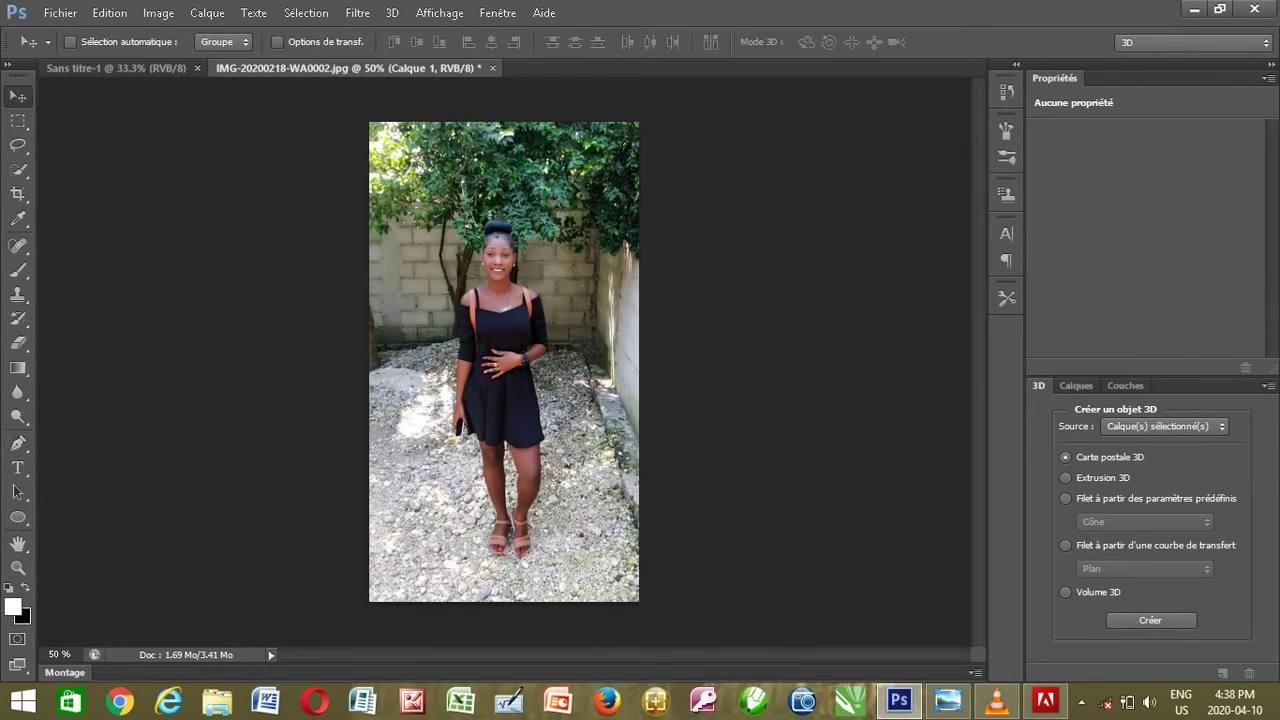
mouse_move(518, 296)
left_mouse_down()
mouse_move(528, 280)
mouse_move(563, 346)
mouse_move(577, 321)
mouse_move(395, 165)
mouse_move(250, 150)
mouse_move(115, 67)
mouse_move(502, 345)
left_mouse_up()
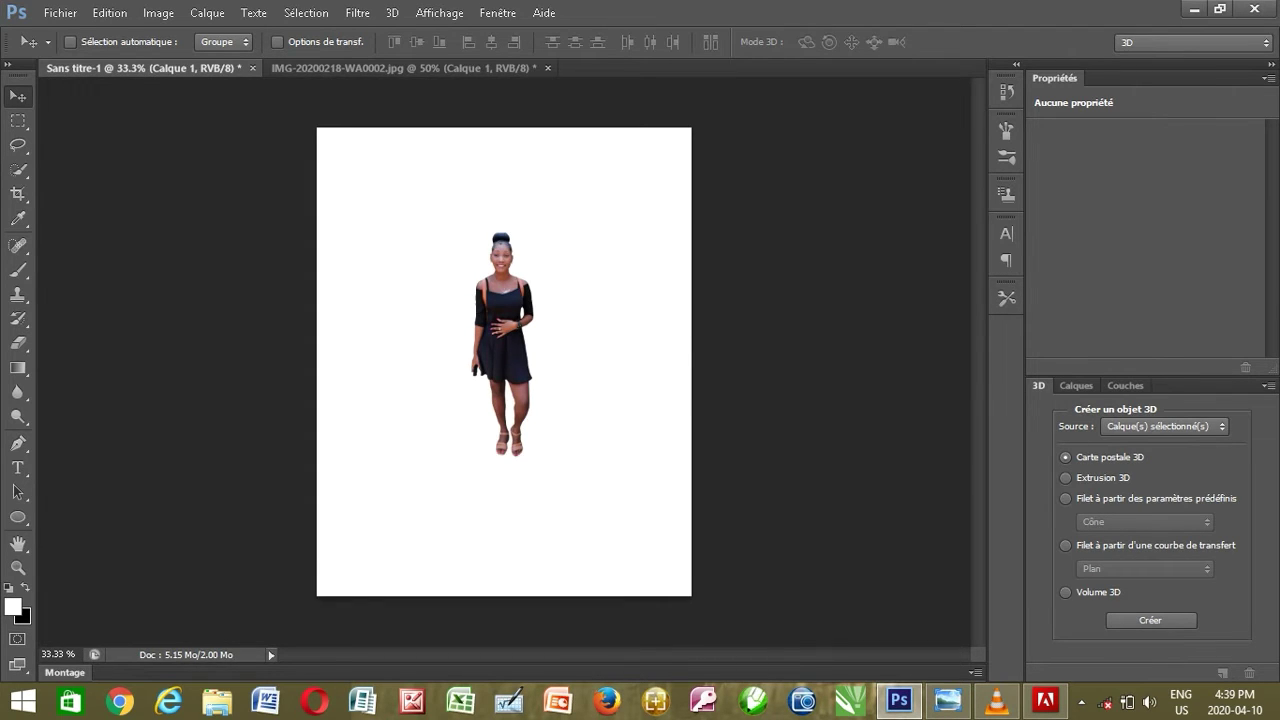
Set the foreground colour to green 0dbe0d and show the Calques panel
left_click(13, 606)
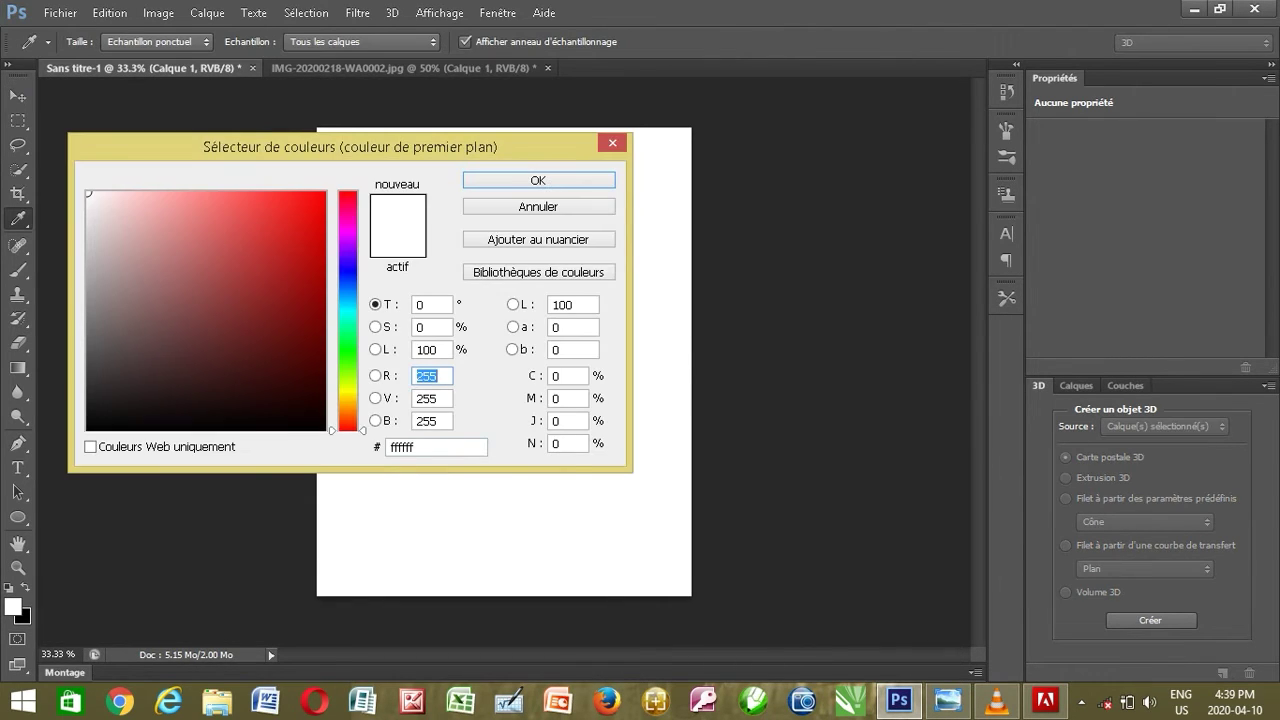
left_click(347, 351)
left_click(309, 251)
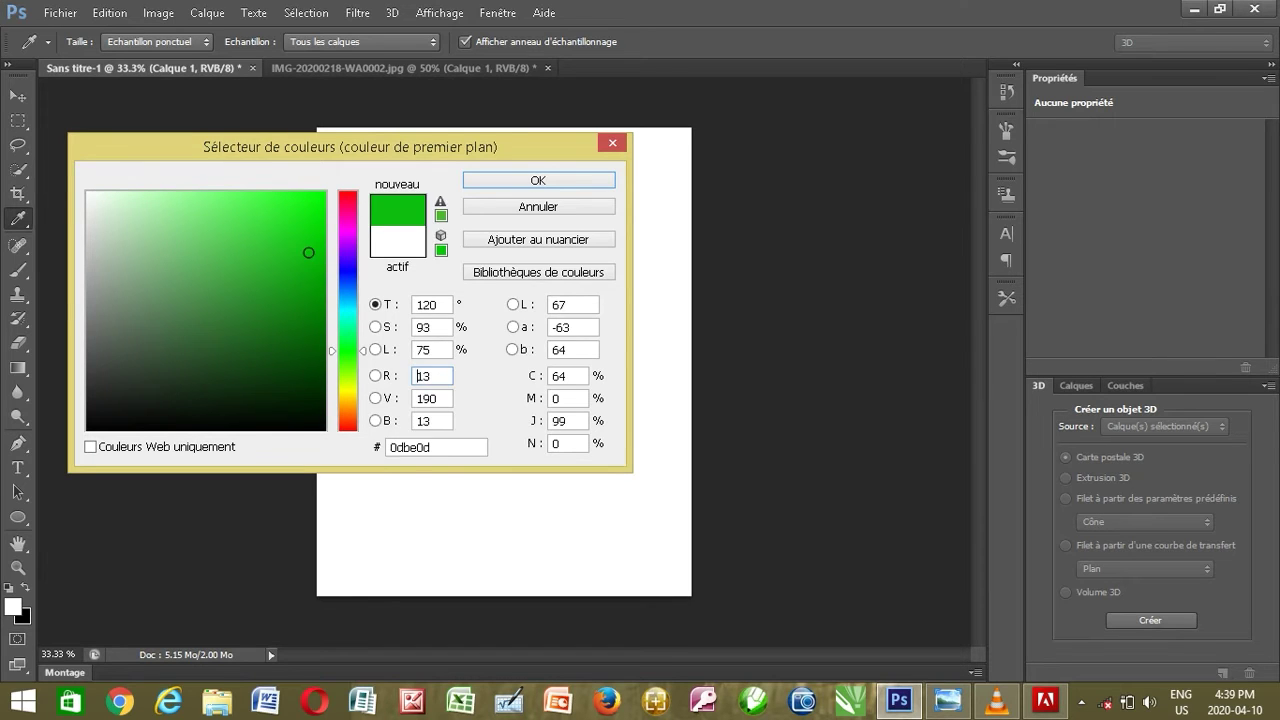
left_click(538, 180)
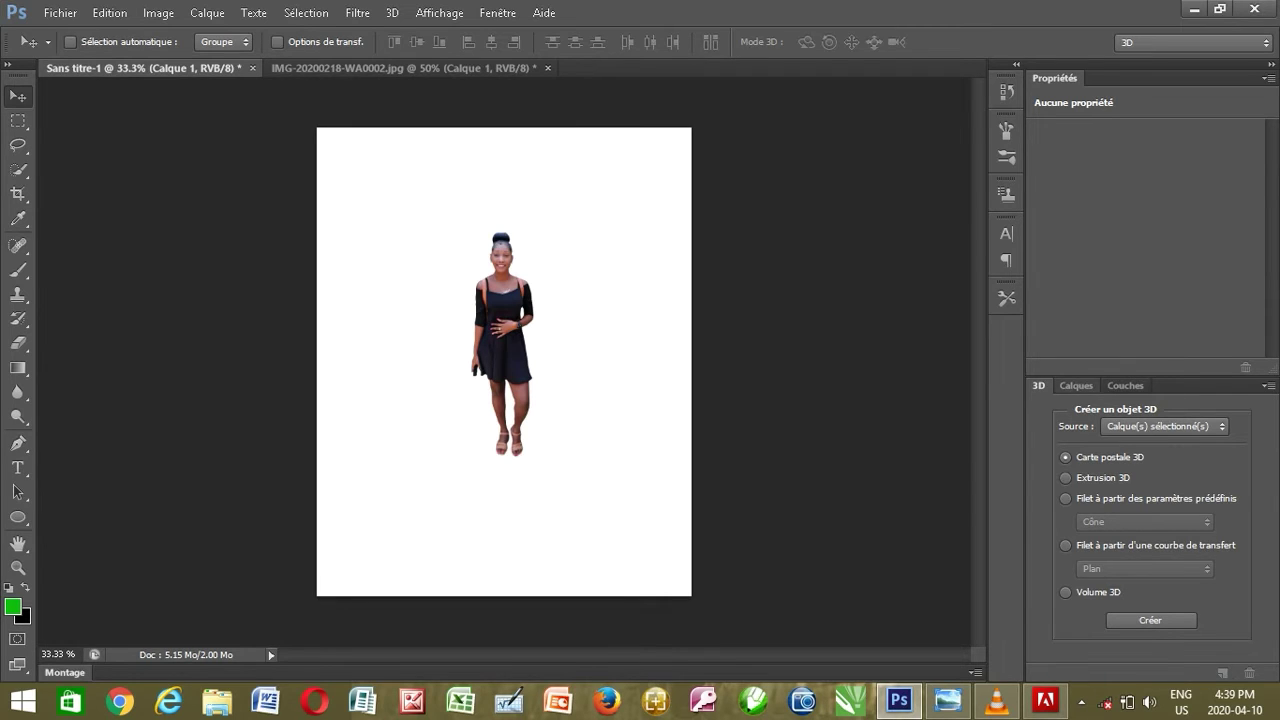
left_click(1076, 385)
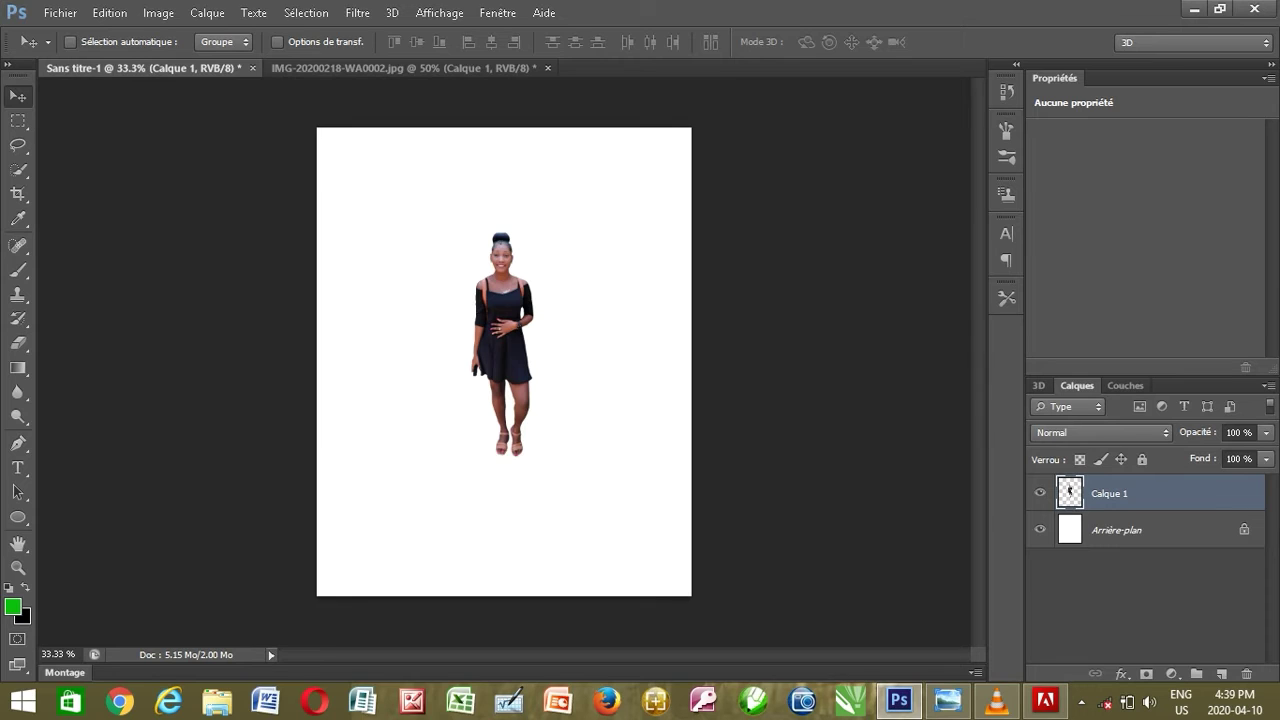
Unlock the background layer as Calque 0 and fill it with black
left_click(1116, 530)
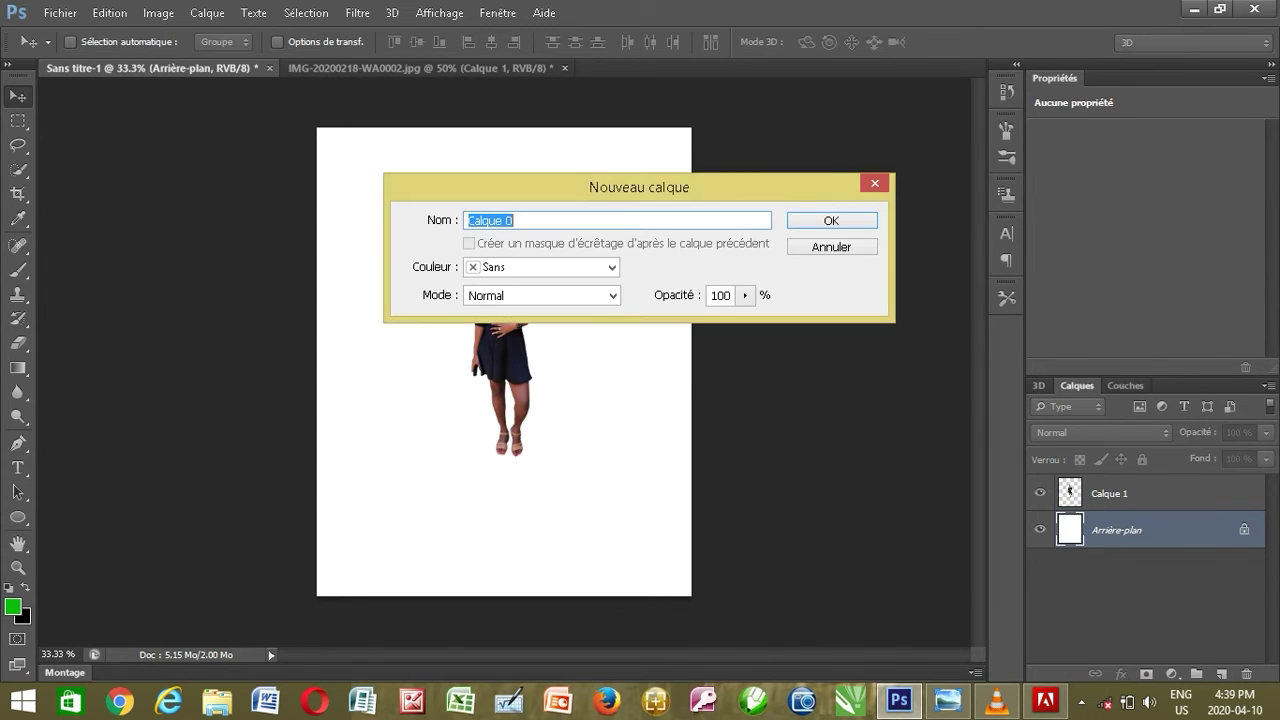
key("Return")
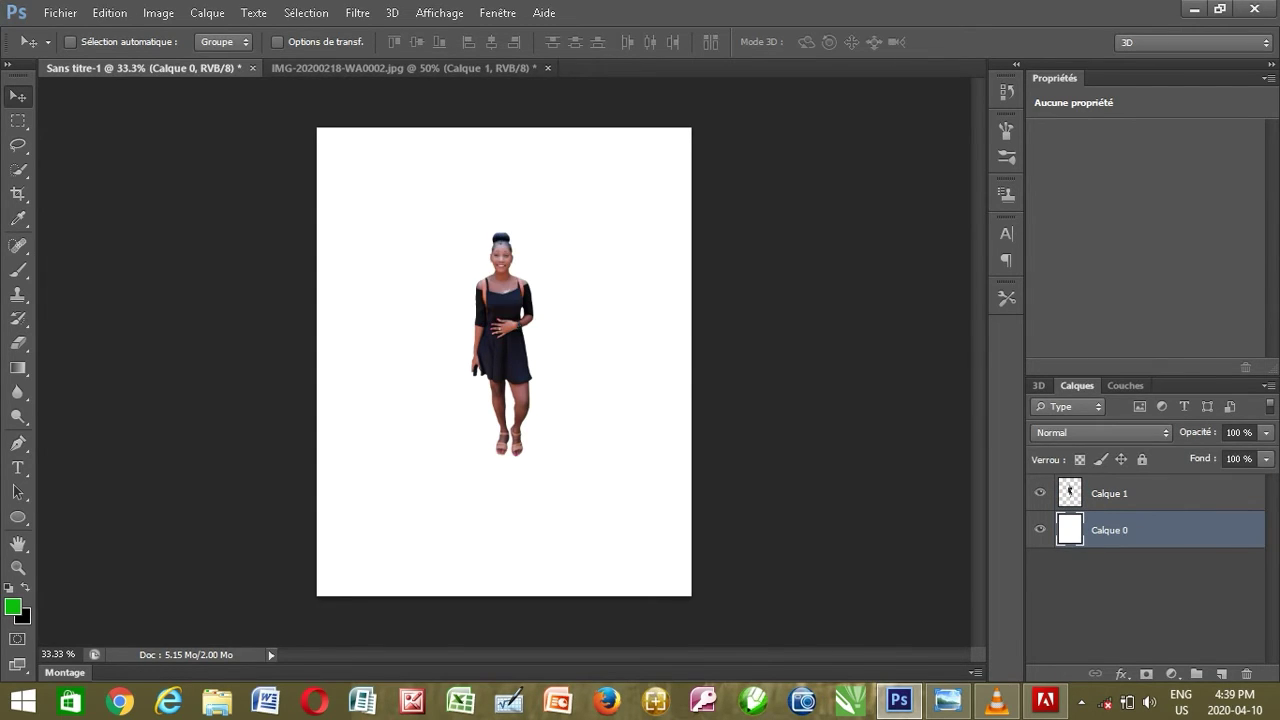
key("ctrl+BackSpace")
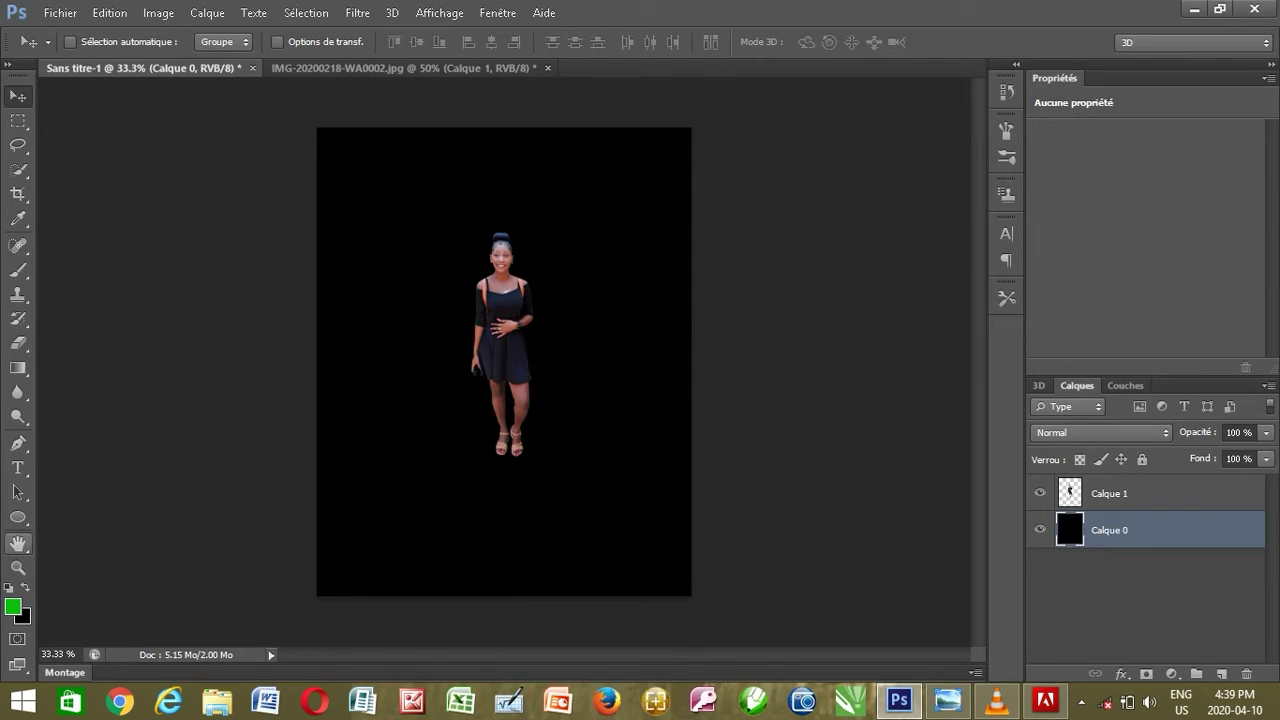
Keep green 0dbe0d as the foreground colour and fill Calque 0 with it
key("x")
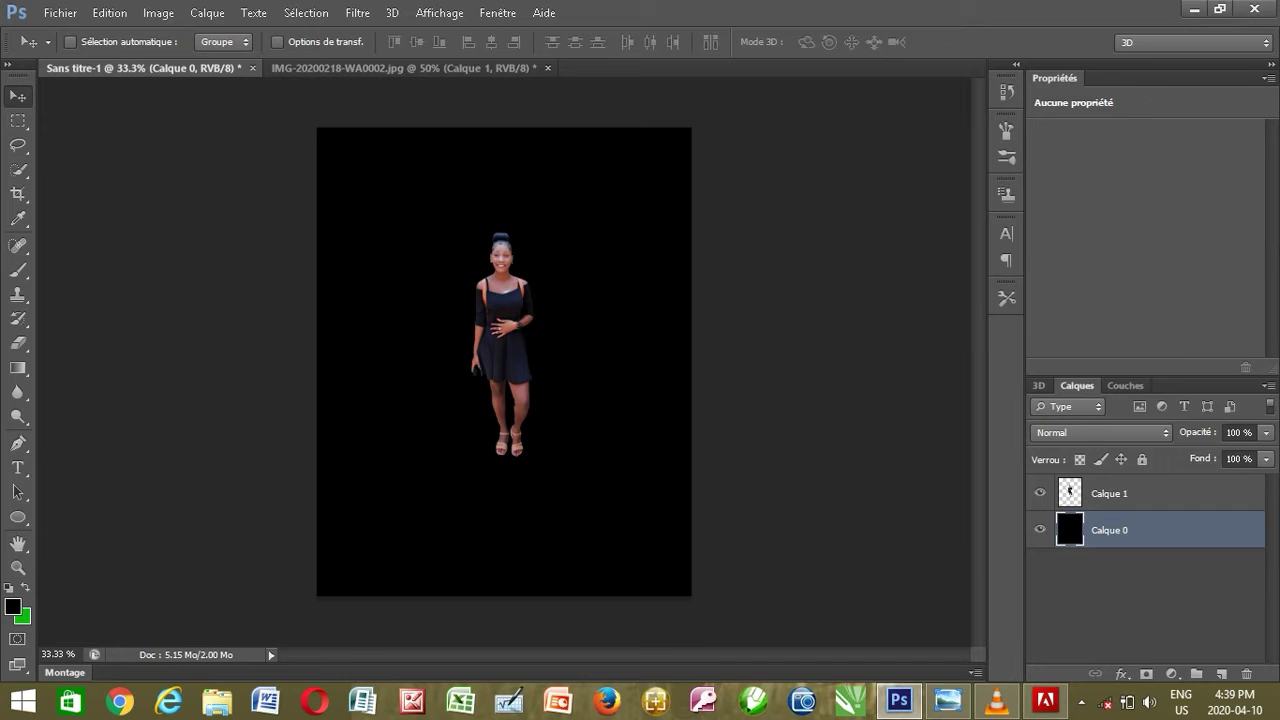
key("x")
left_click(13, 606)
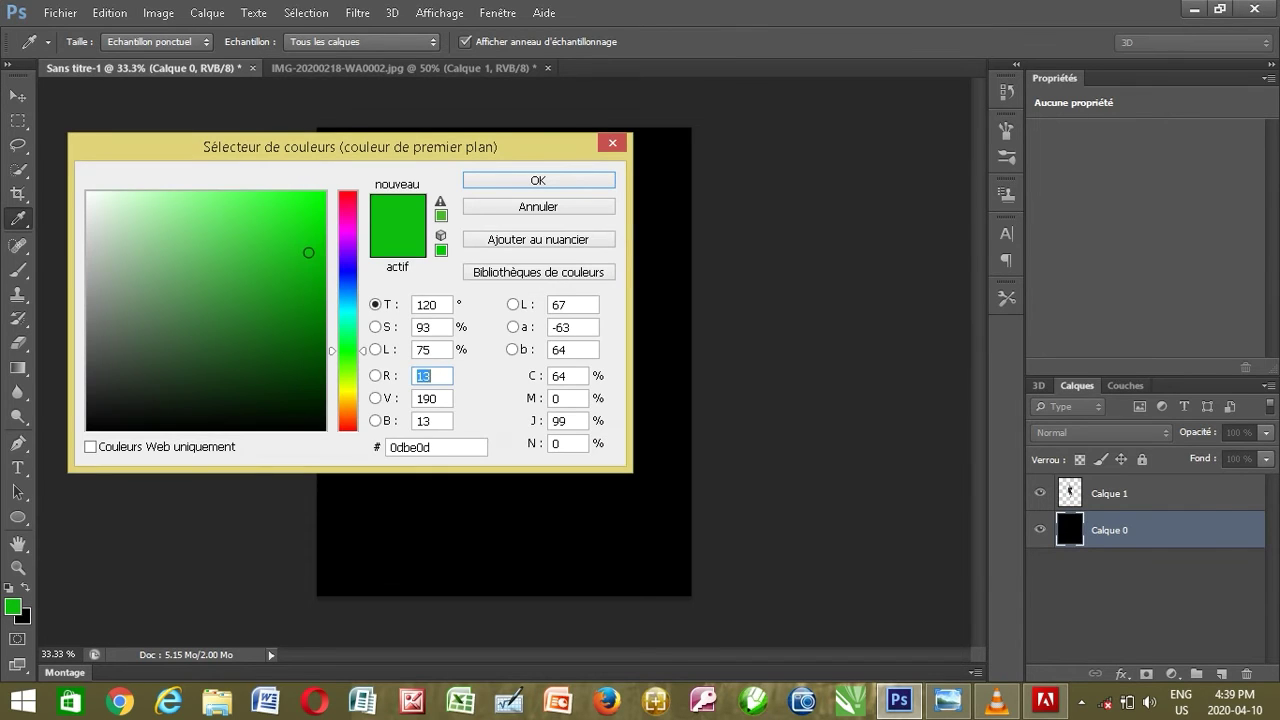
key("Return")
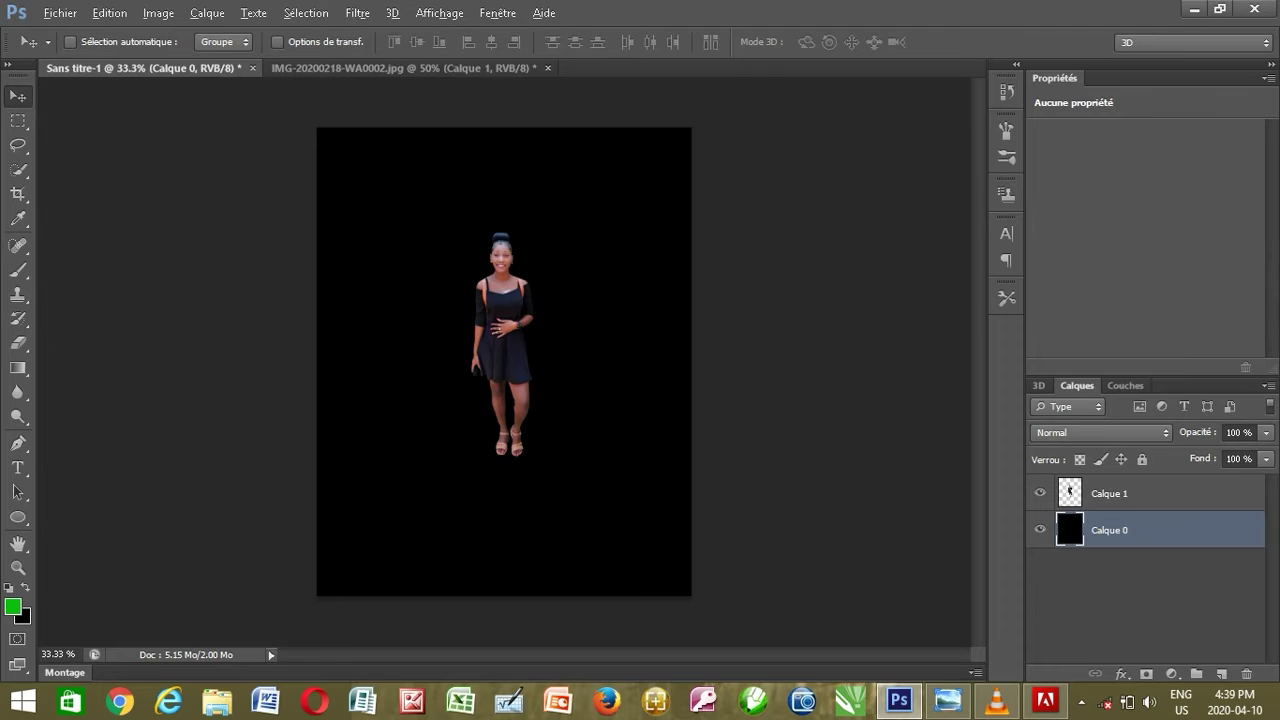
key("alt+BackSpace")
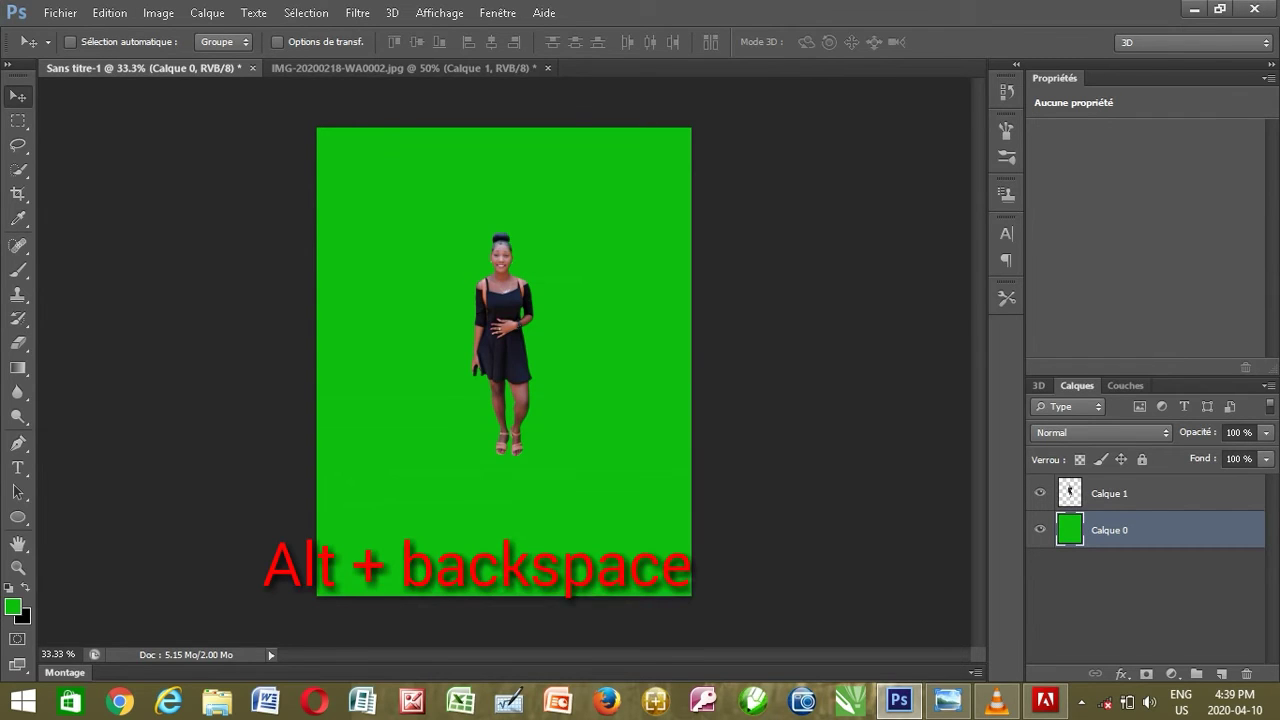
Toggle the transform controls off, zoom back out, and start a free transform on Calque 0
key("ctrl+minus")
key("ctrl+plus")
key("ctrl+plus")
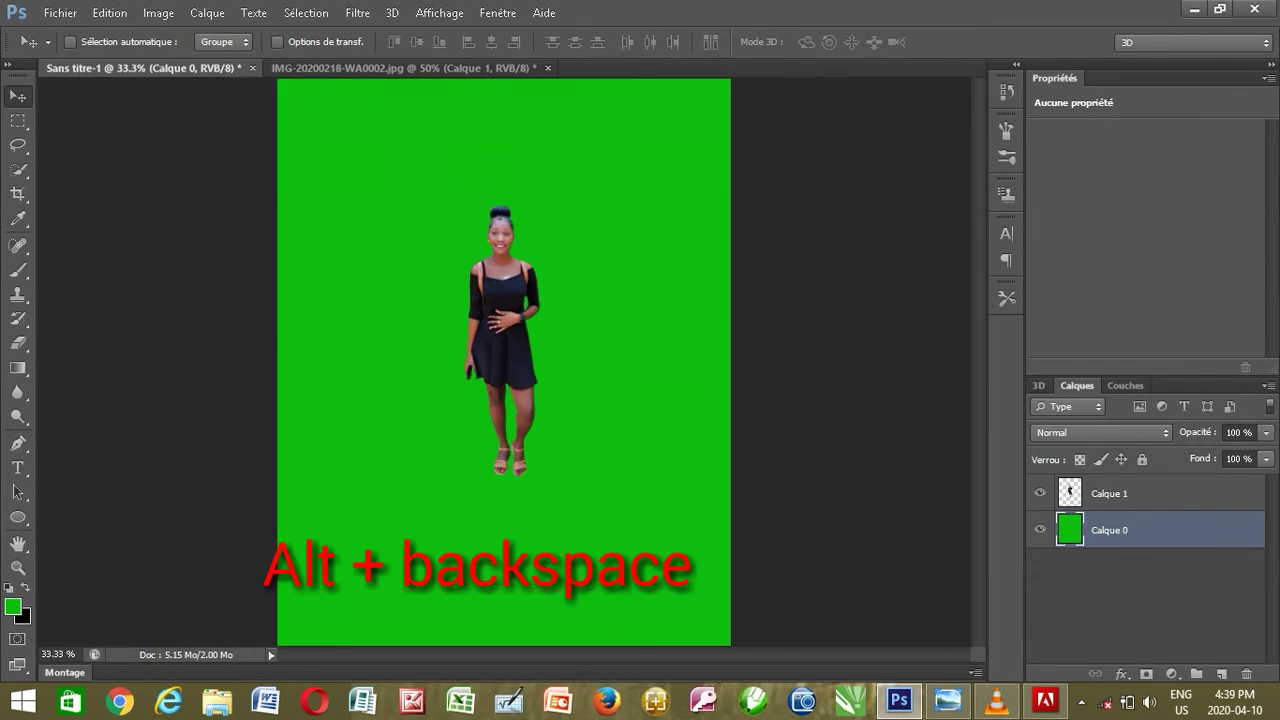
key("ctrl+plus")
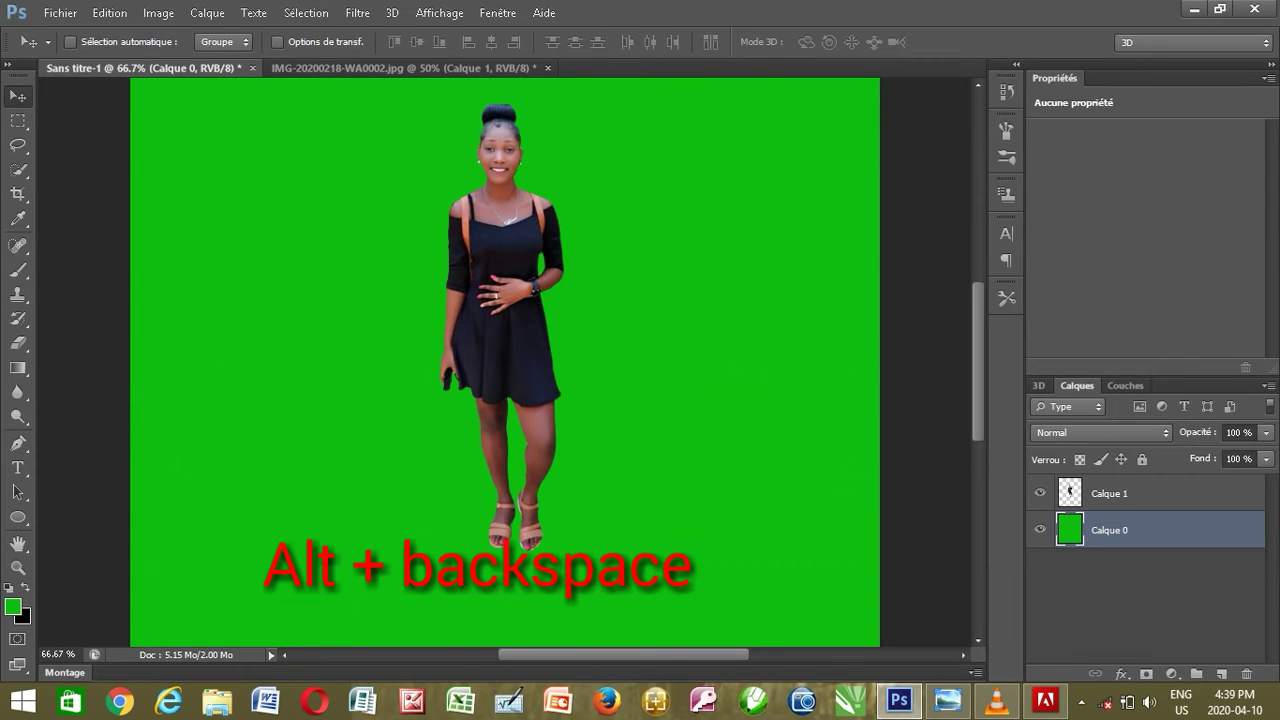
left_click(277, 41)
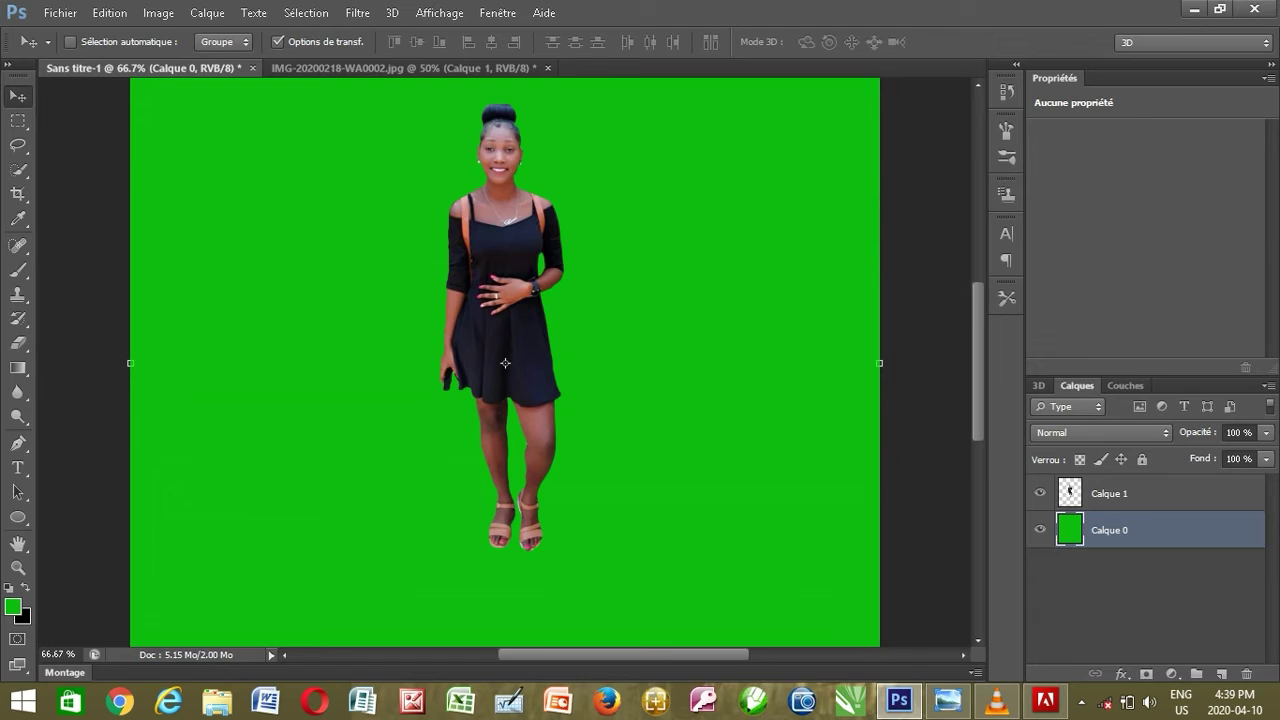
left_click(277, 41)
key("ctrl+minus")
key("ctrl+minus")
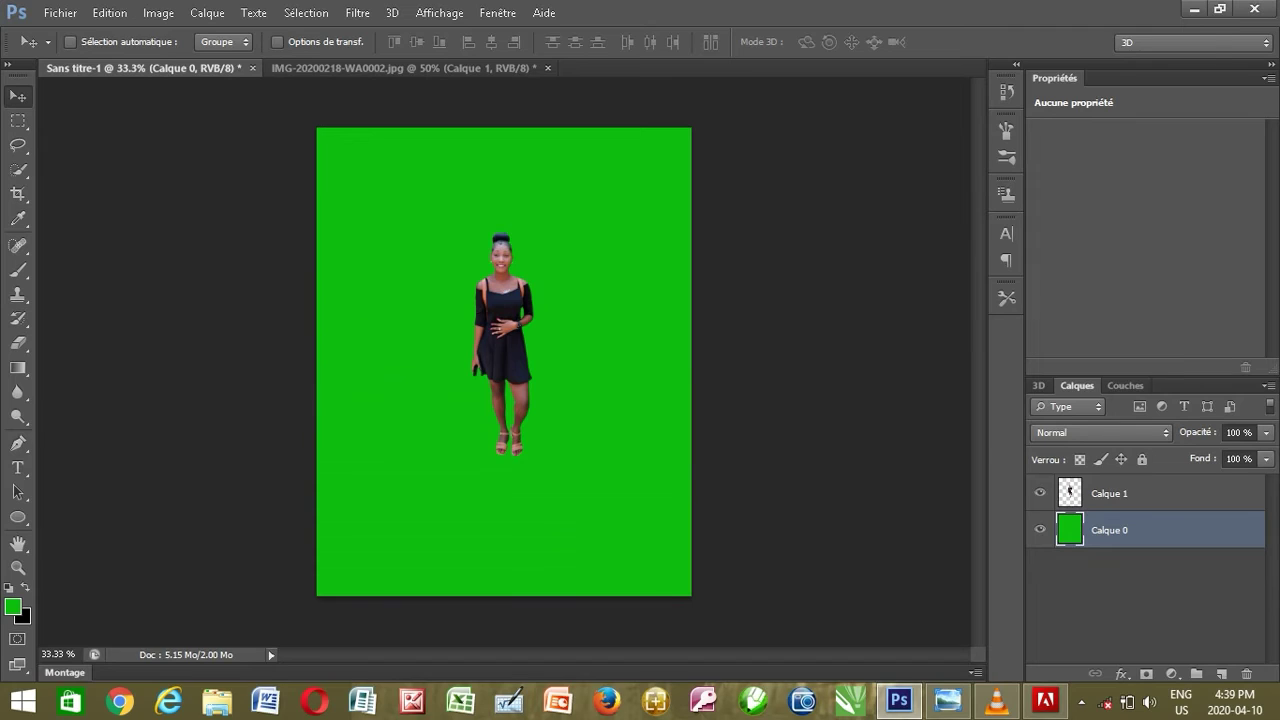
key("ctrl+t")
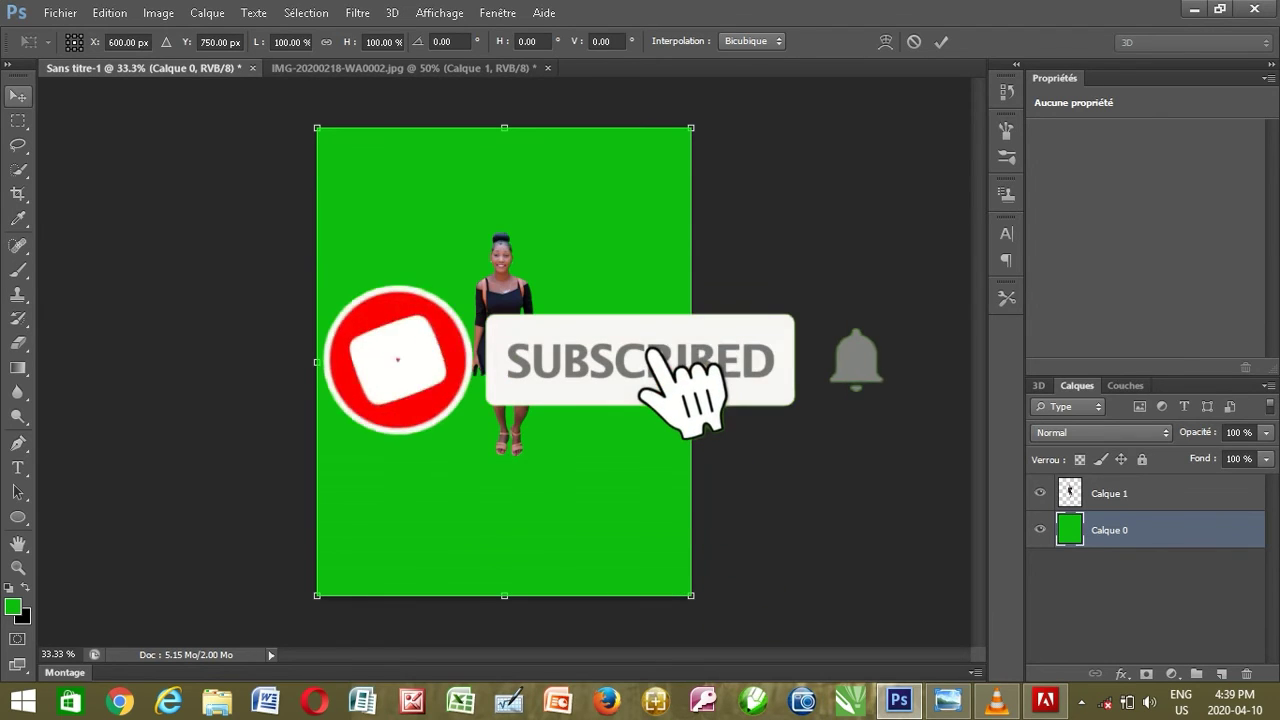
Cancel the green layer's transform and enlarge the woman on Calque 1 to about 150%
key("Return")
left_click(1109, 493)
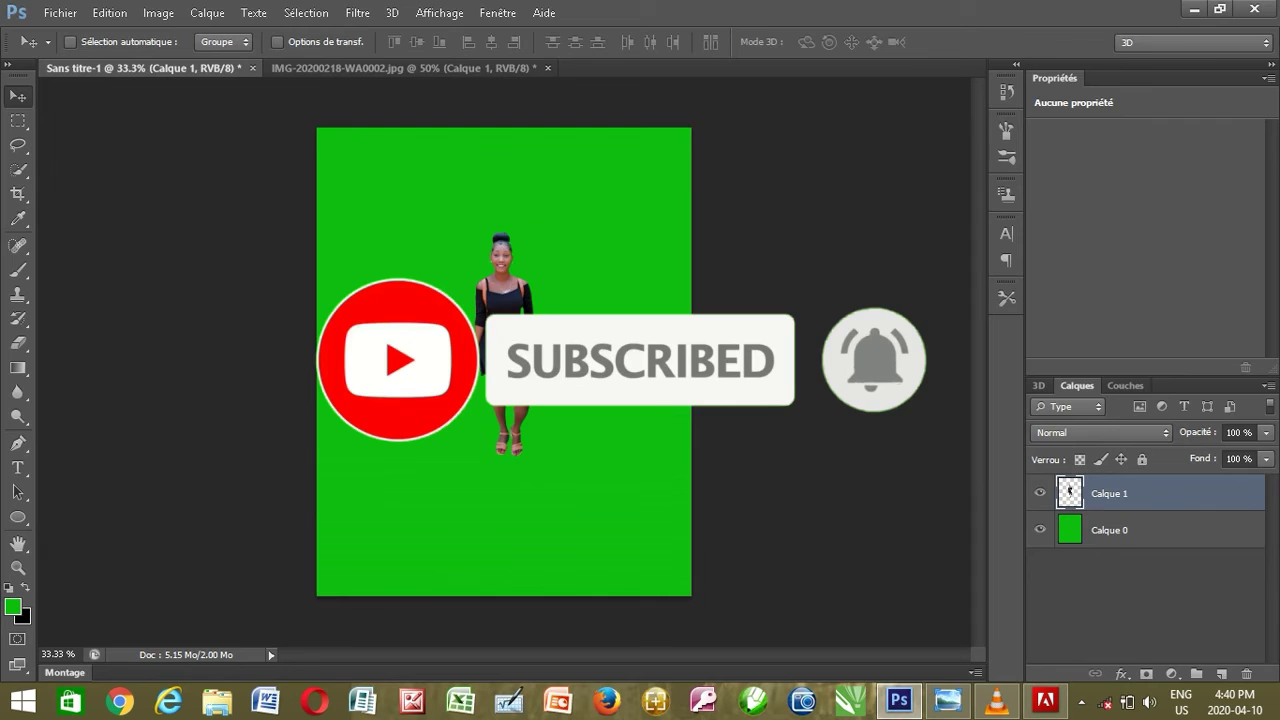
key("ctrl+t")
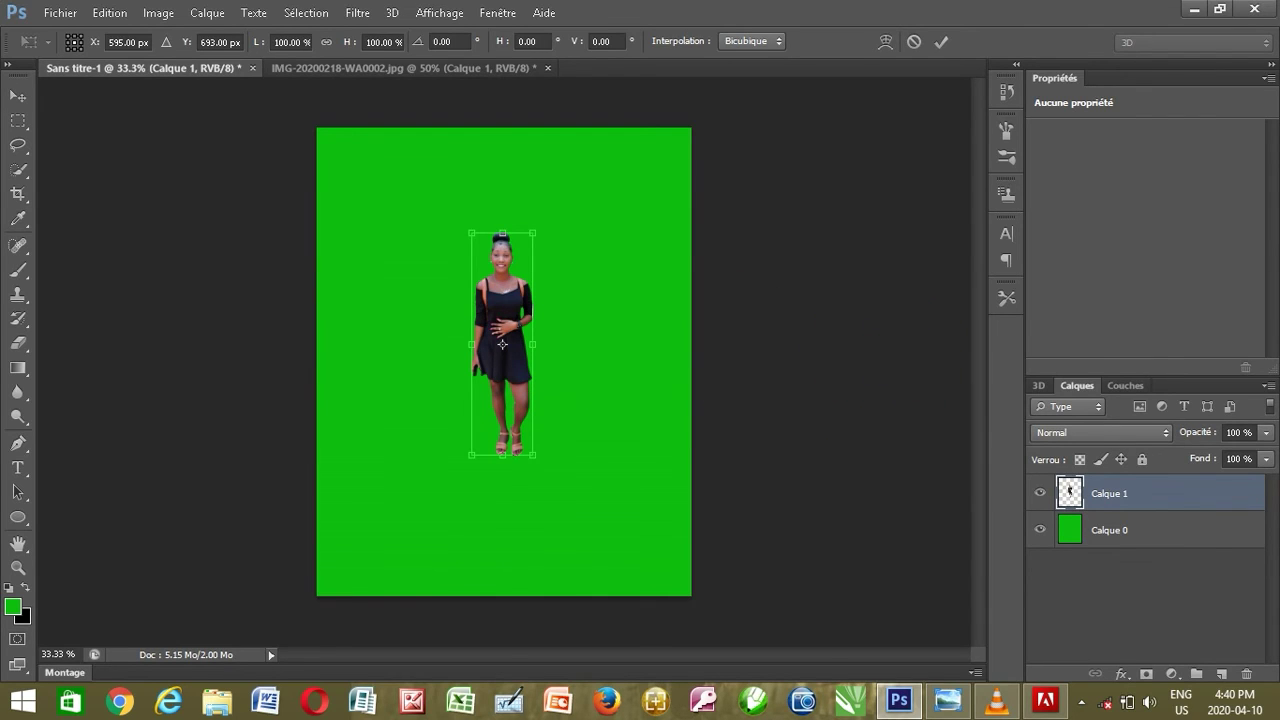
left_click_drag(532, 455, 565, 568)
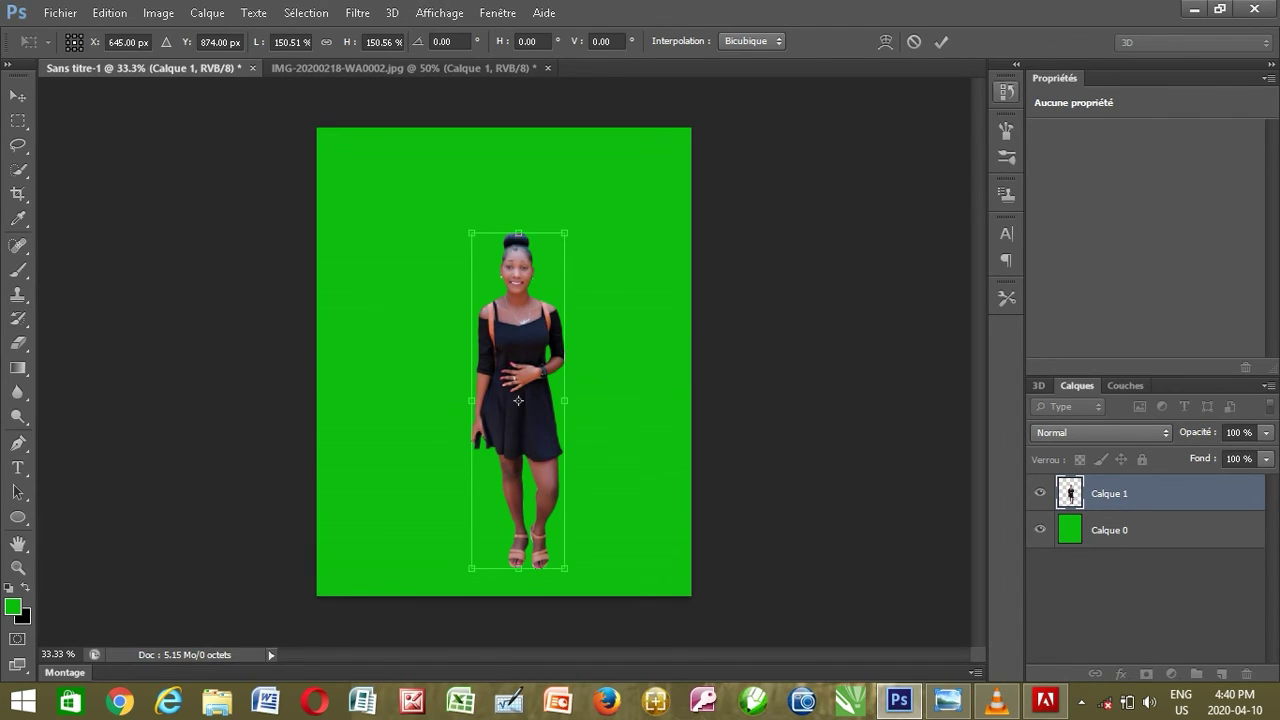
left_click(941, 41)
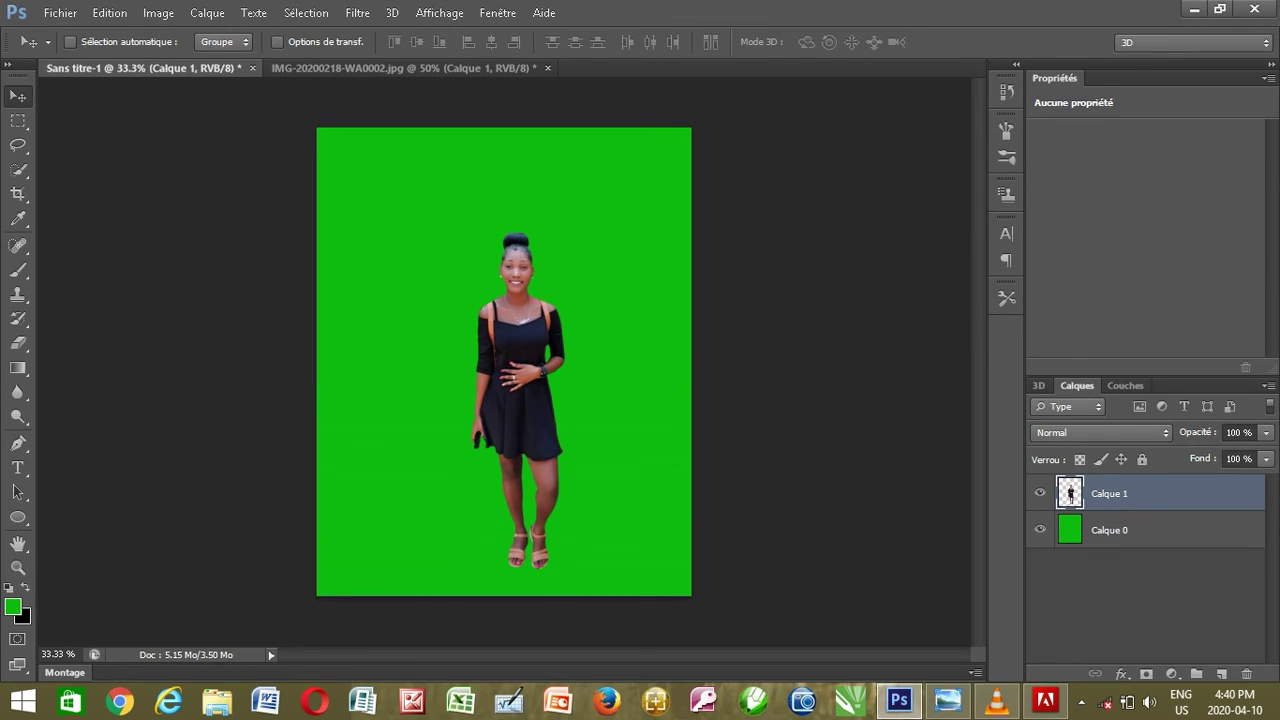
Move the woman slightly up and left, then zoom to 66.7%
left_click_drag(520, 400, 508, 348)
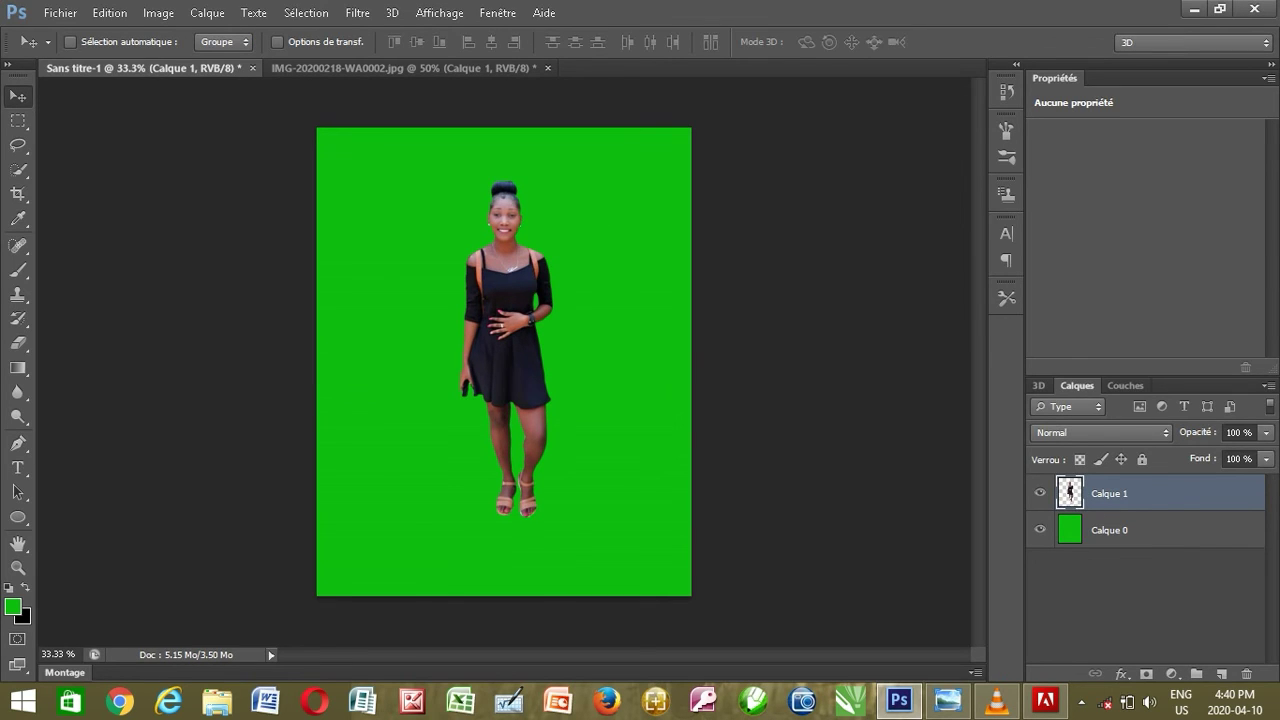
key("ctrl+plus")
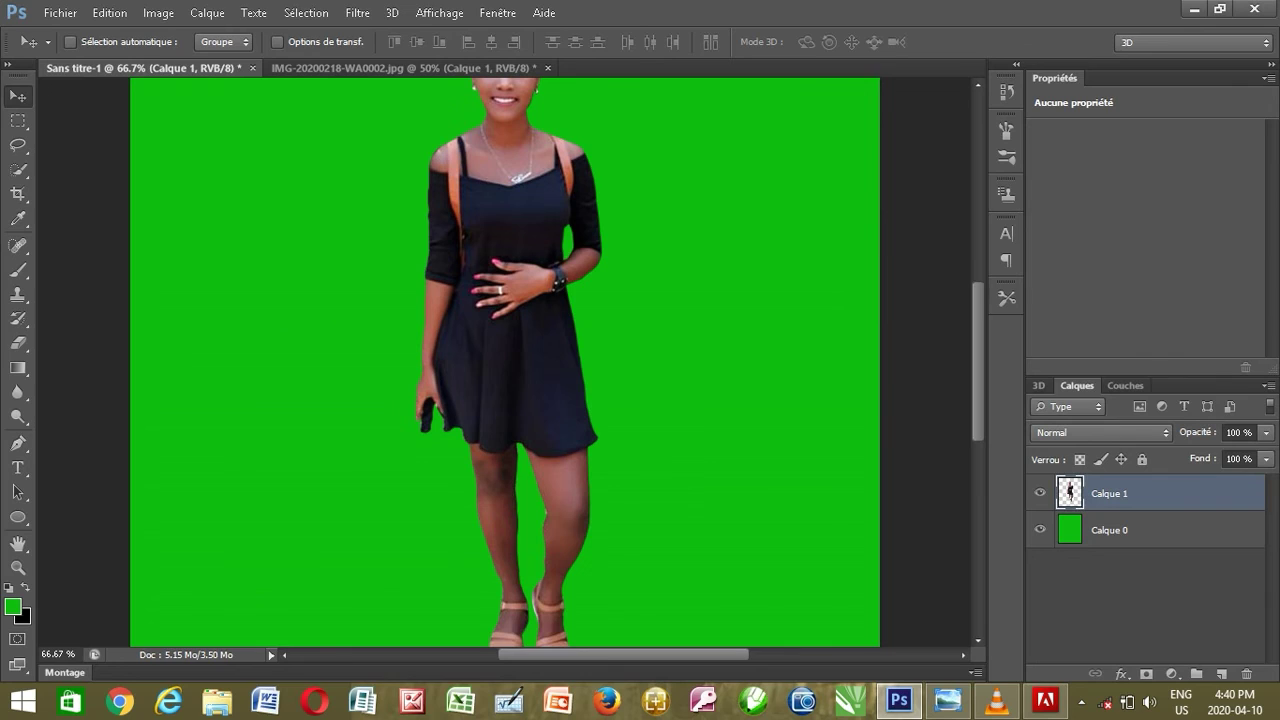
scroll(505, 360, "up", 2)
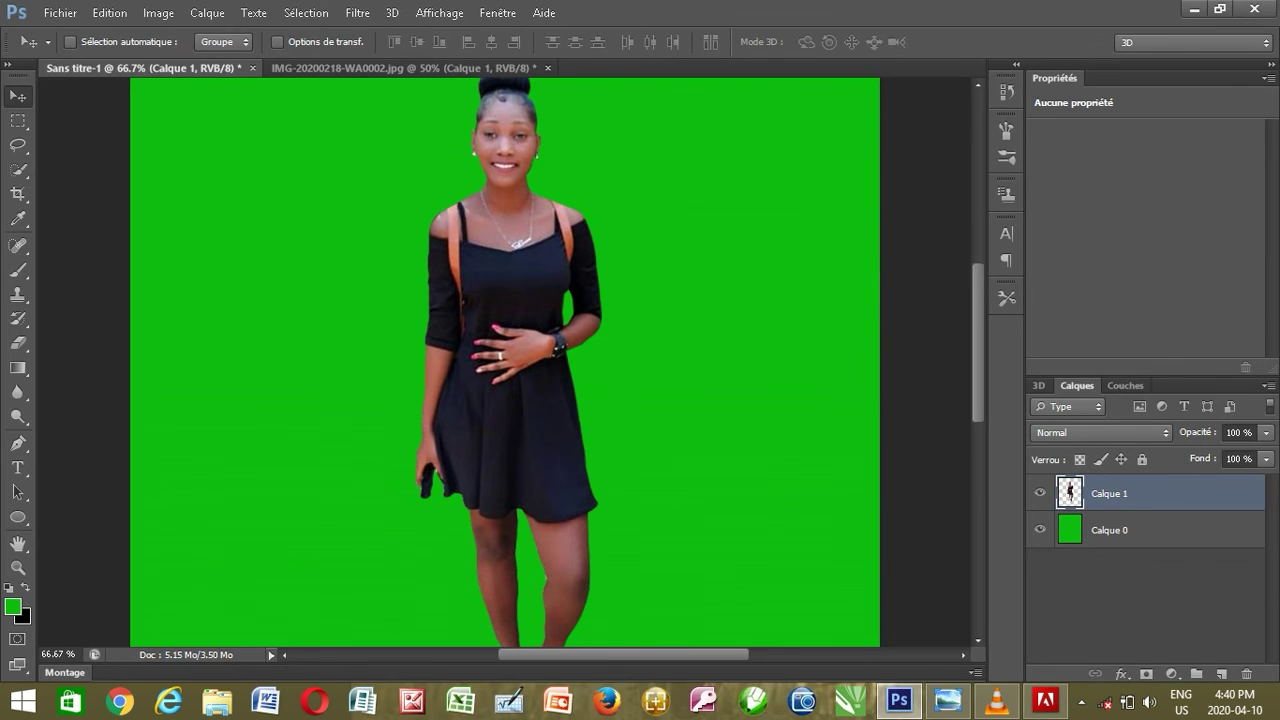